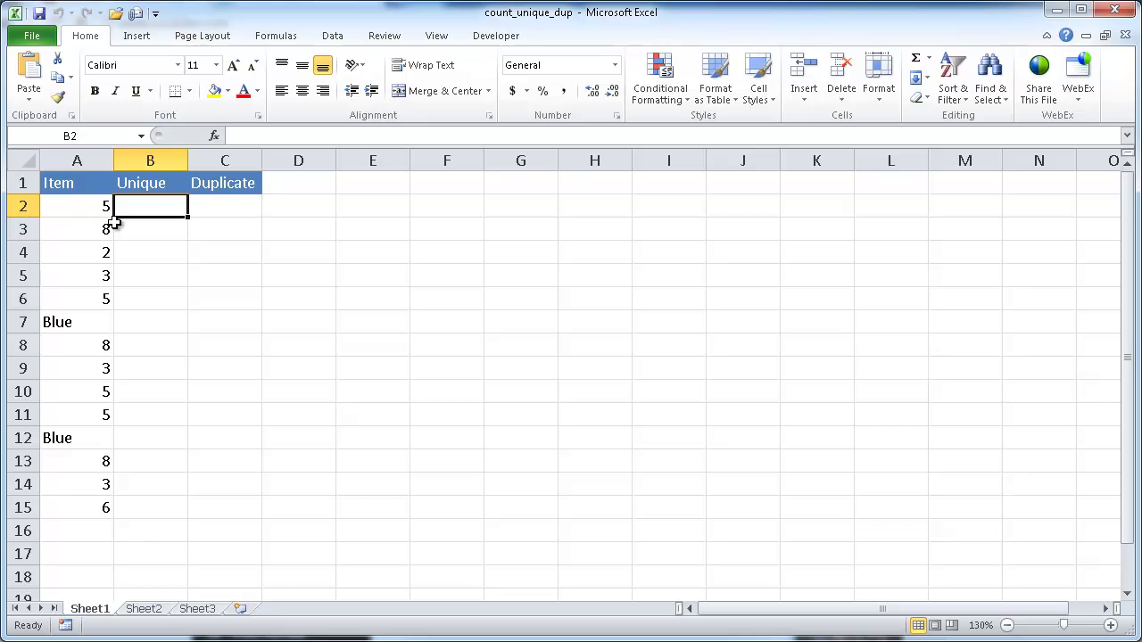
# Show the Item list and point out the first 5 and its repeated 5s further down.
pyautogui.moveTo(82, 202); pyautogui.dragTo(81, 507)
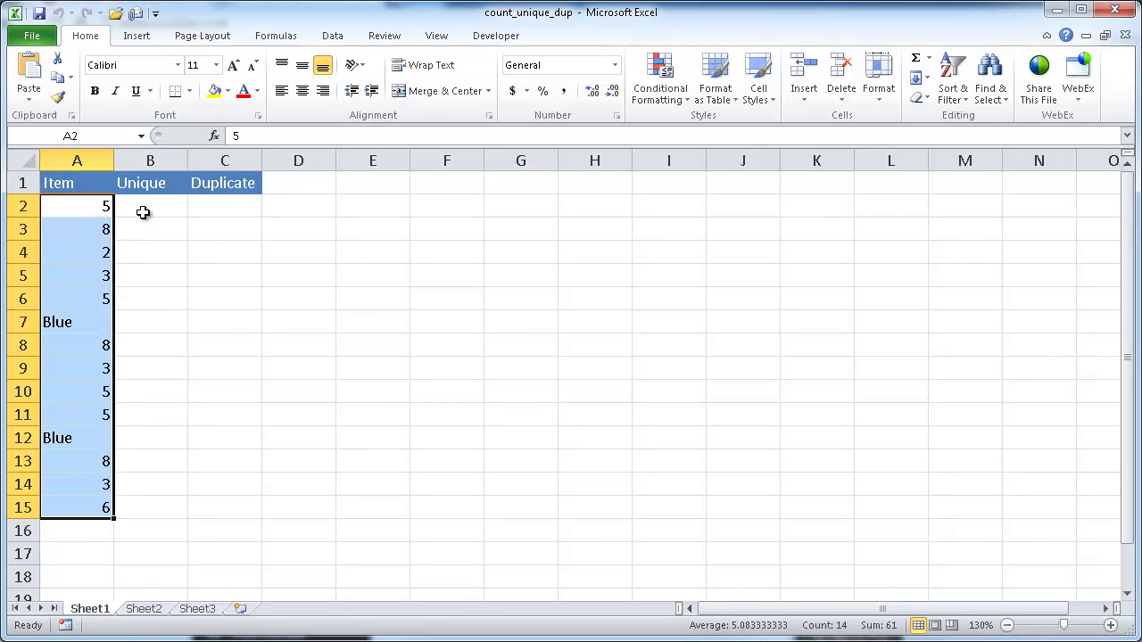
pyautogui.click(96, 207)
pyautogui.click(84, 298)
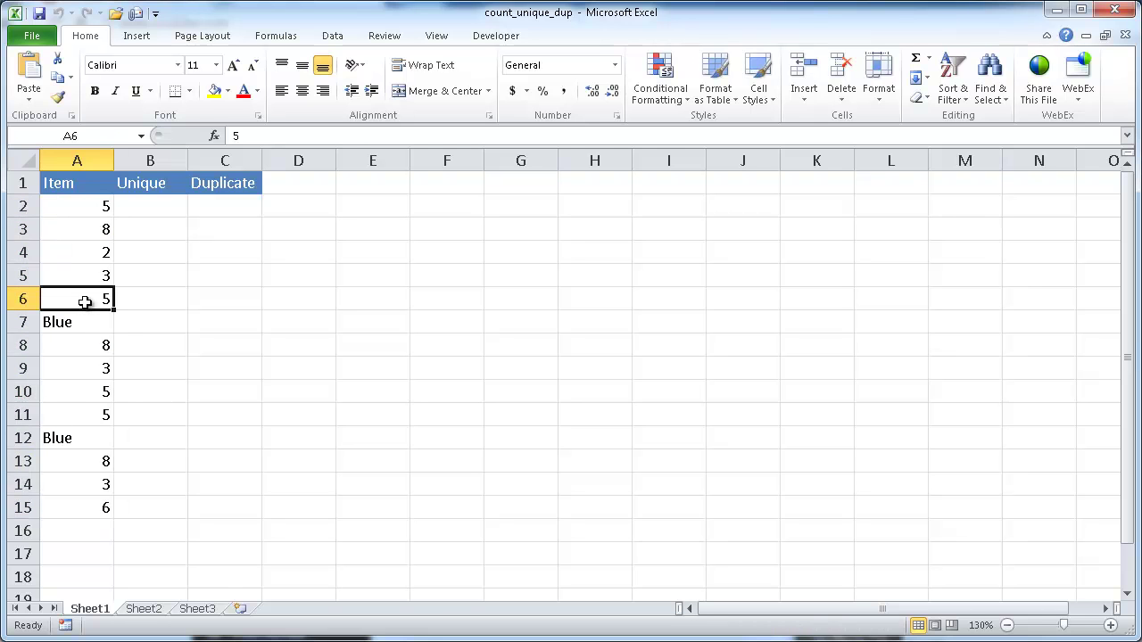
pyautogui.click(87, 398)
pyautogui.click(88, 410)
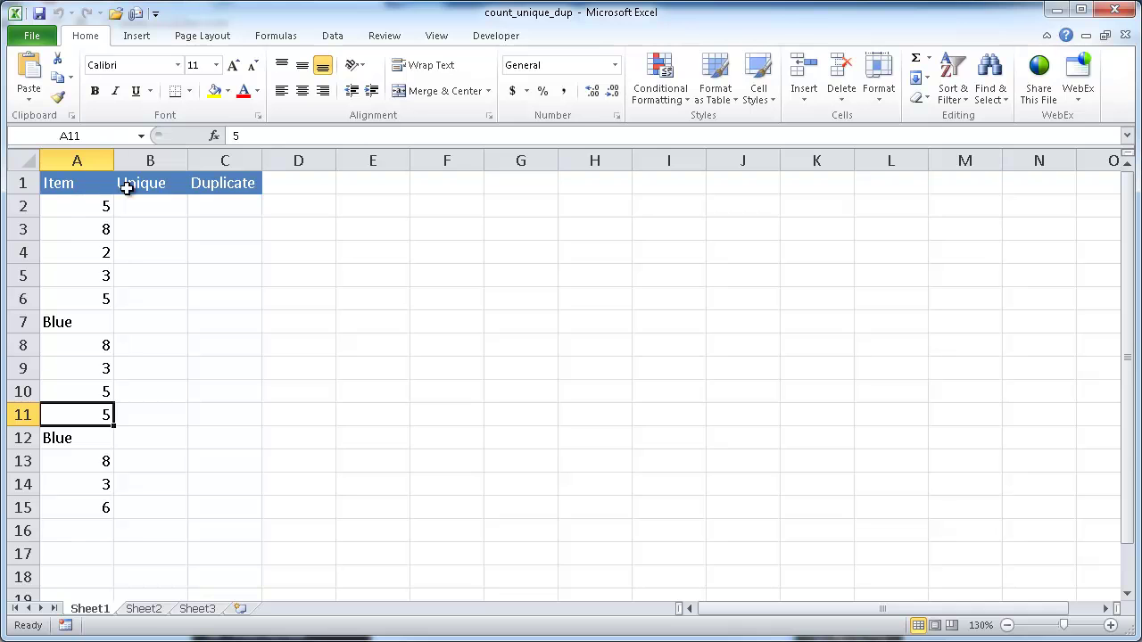
pyautogui.click(89, 205)
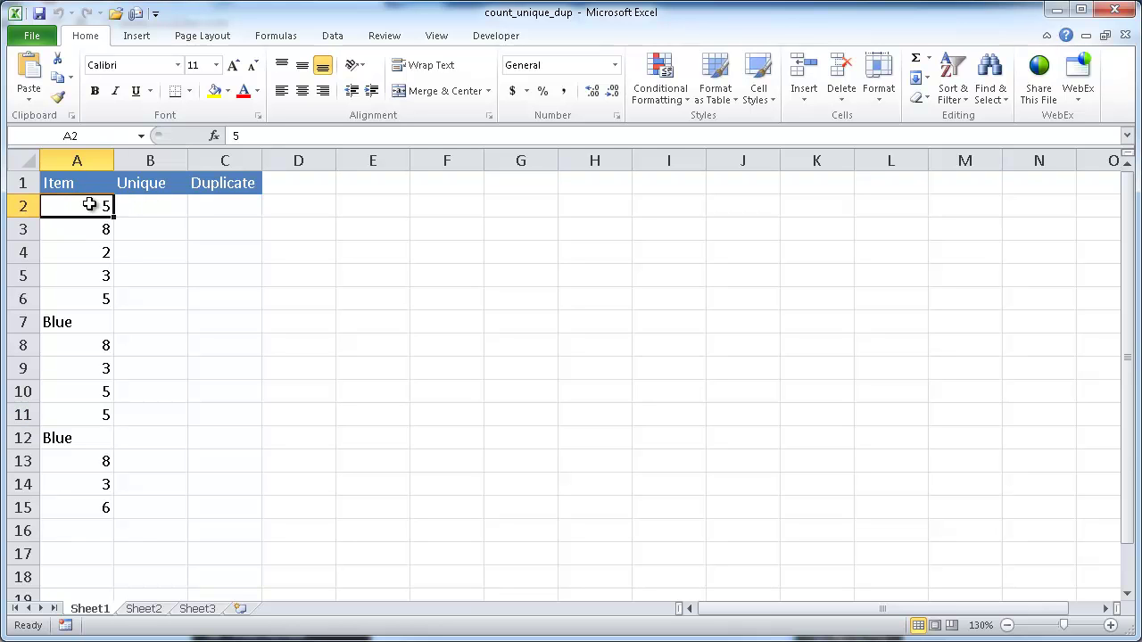
pyautogui.click(86, 302)
pyautogui.click(80, 389)
pyautogui.click(81, 406)
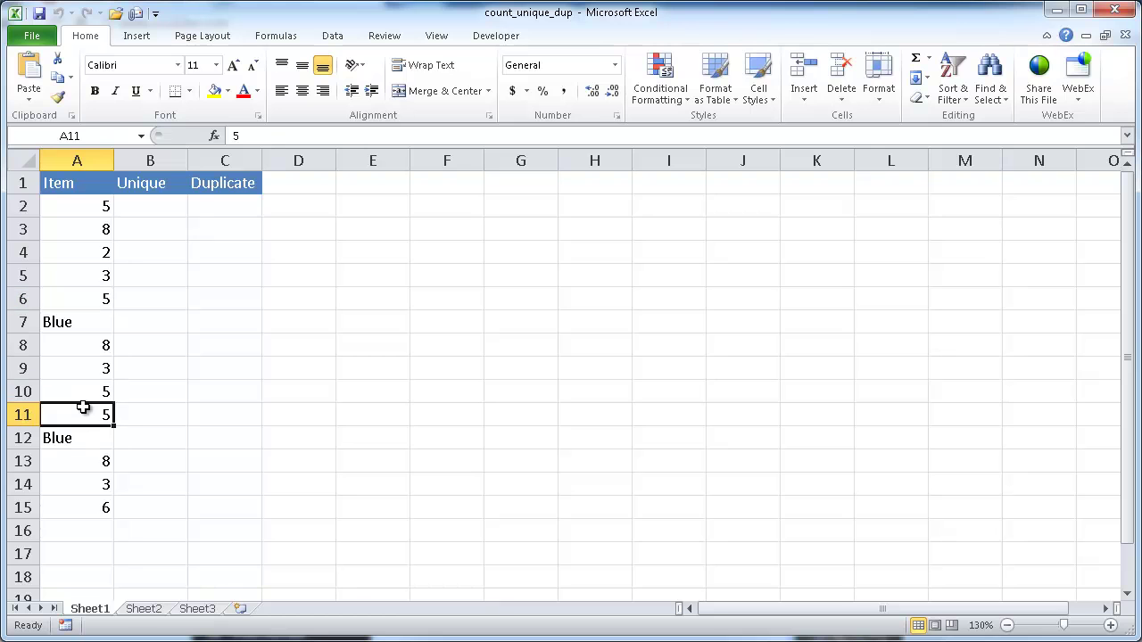
# Enter =COUNTIF($A$2:A2,A2) in B2 so the first item shows 1.
pyautogui.click(142, 209)
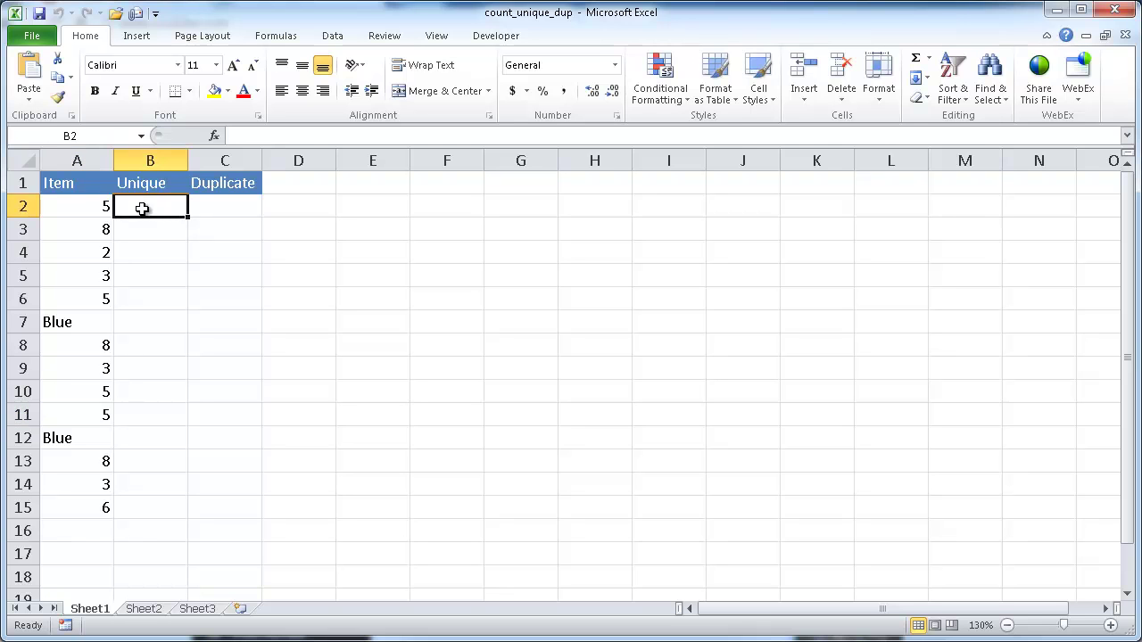
pyautogui.click(248, 133)
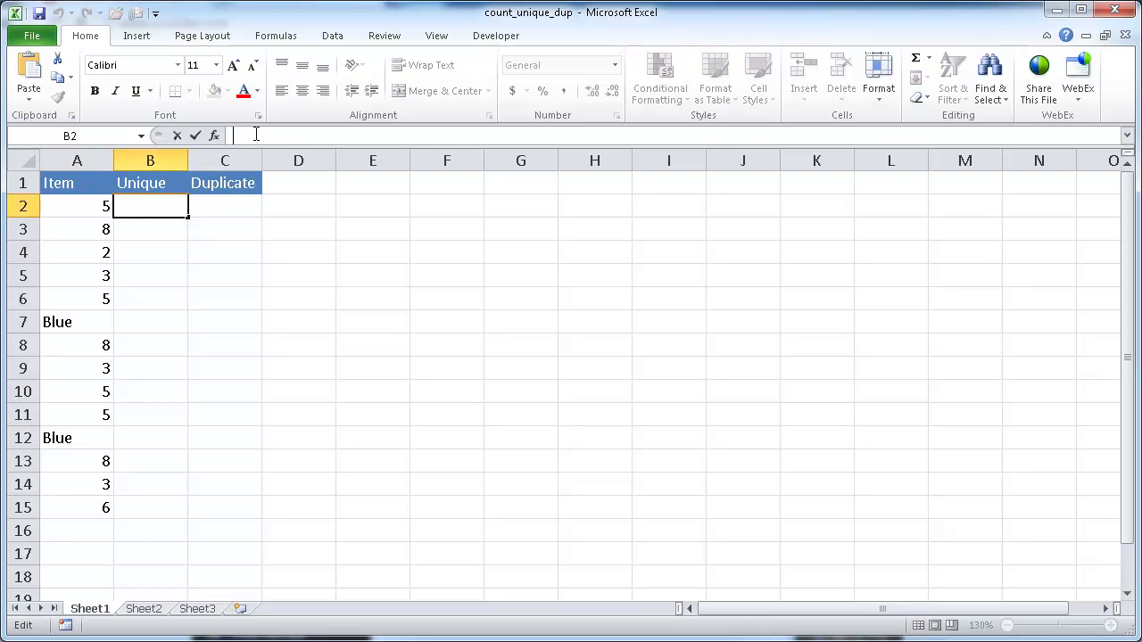
pyautogui.write('=count')
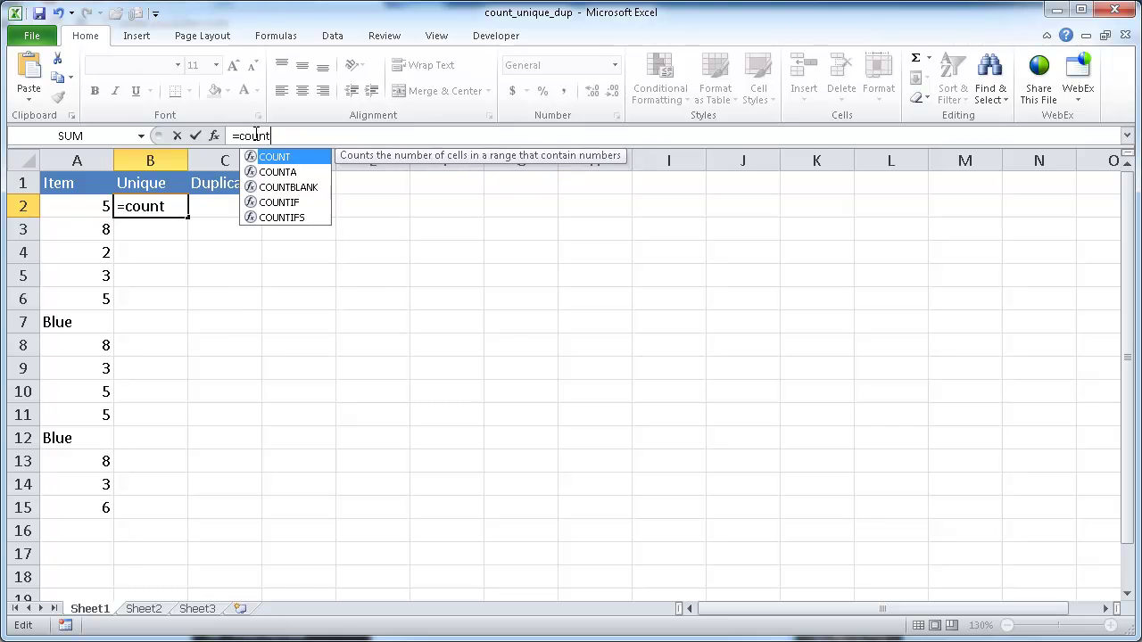
pyautogui.write('if(')
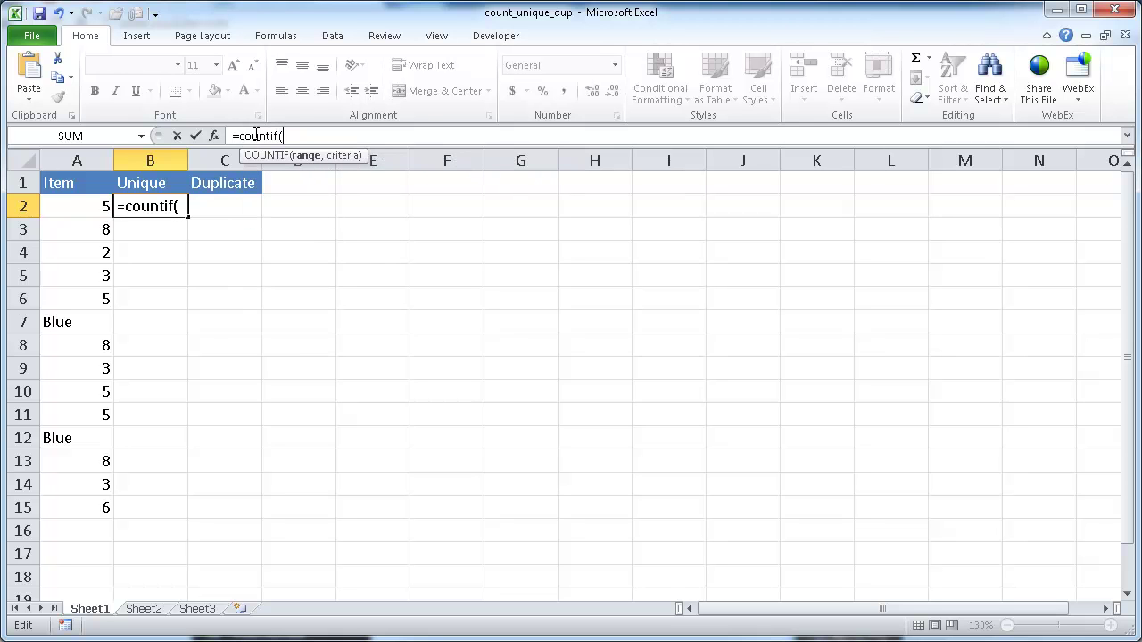
pyautogui.click(69, 207)
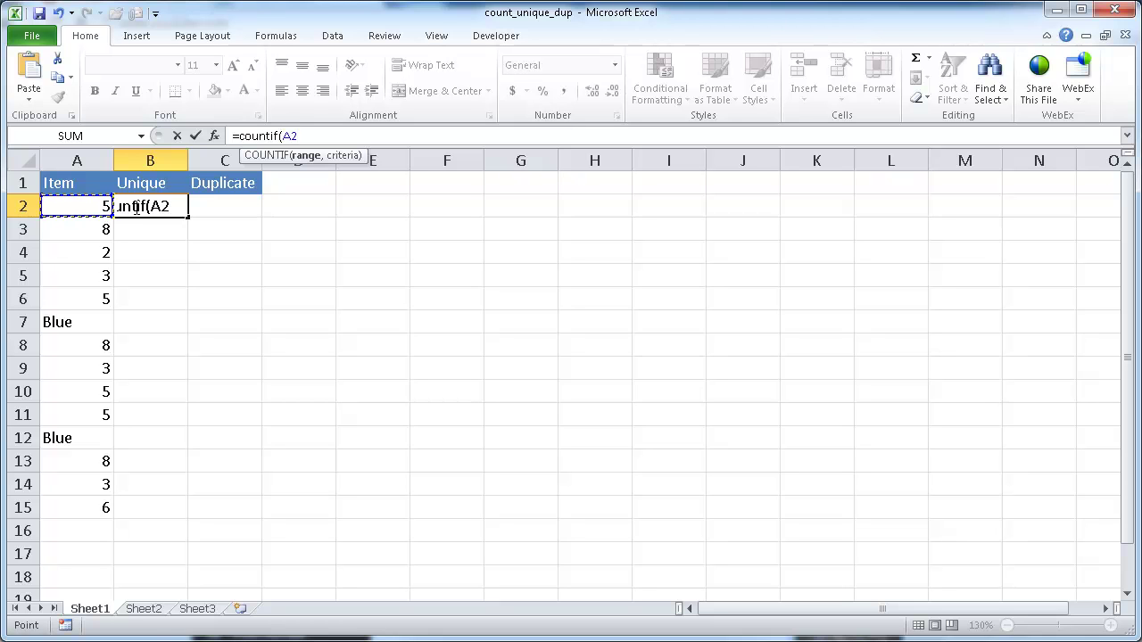
pyautogui.press('F8')
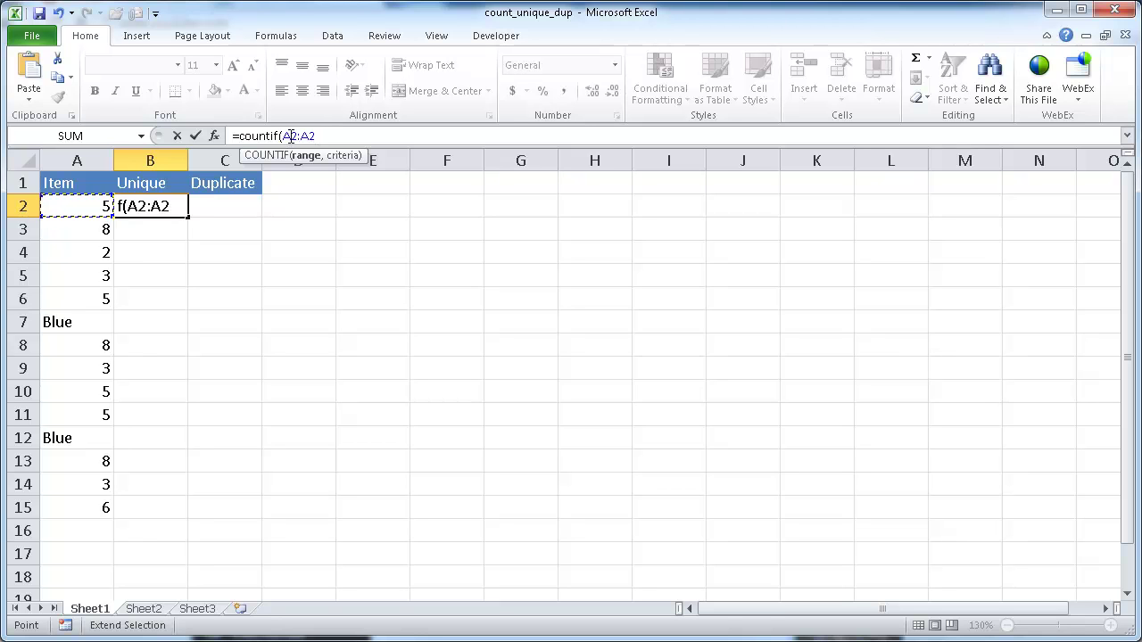
pyautogui.moveTo(291, 136); pyautogui.dragTo(316, 136)
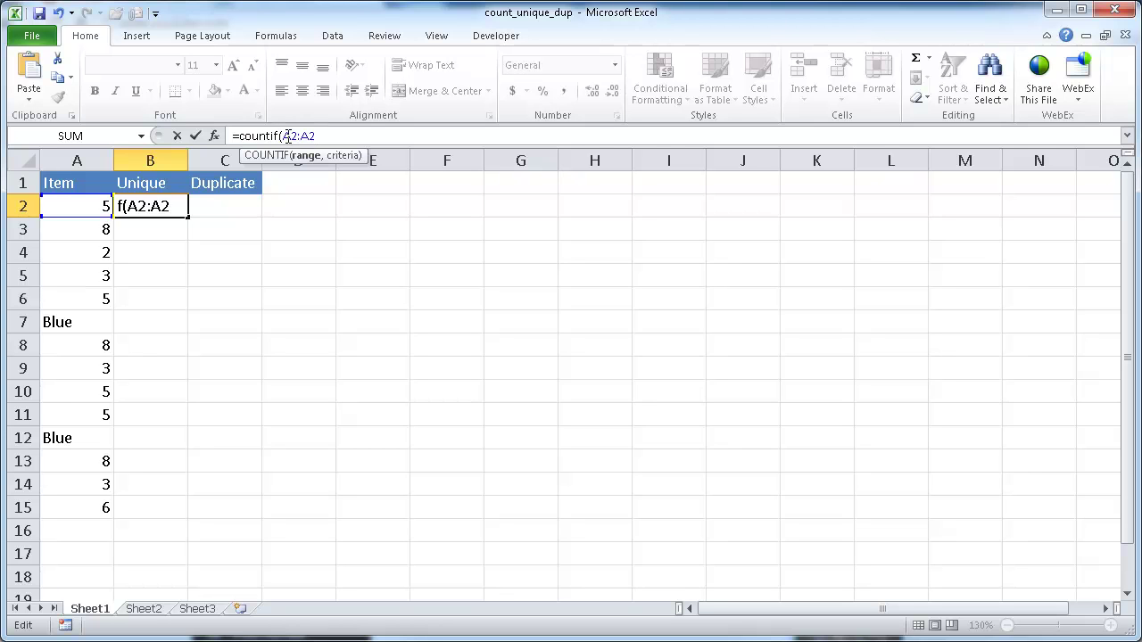
pyautogui.press('F4')
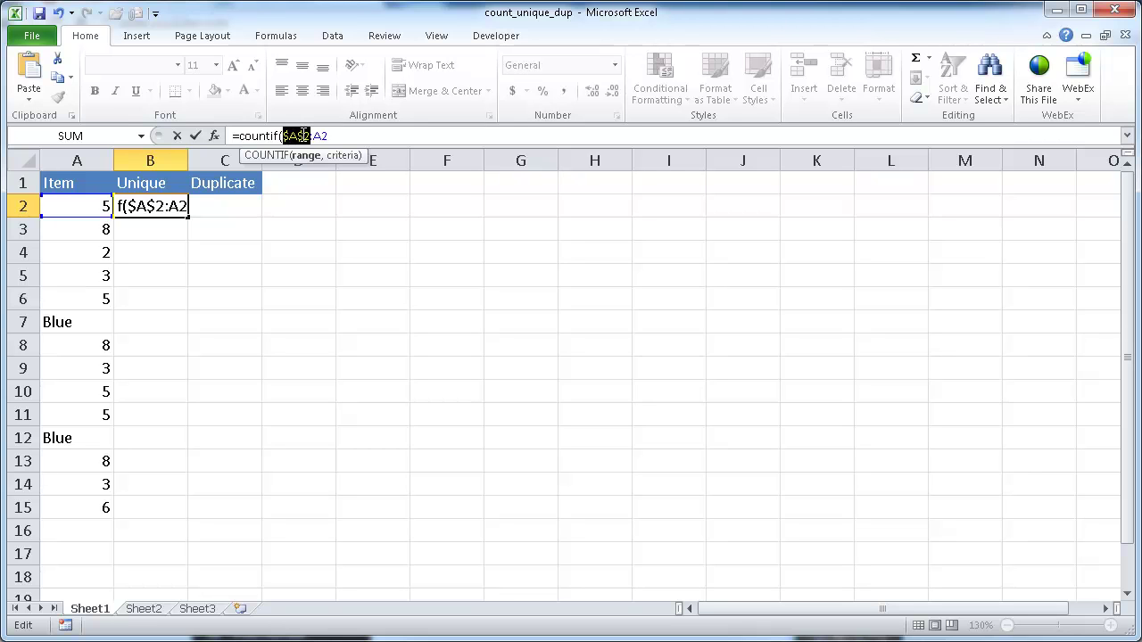
pyautogui.click(334, 134)
pyautogui.write(',')
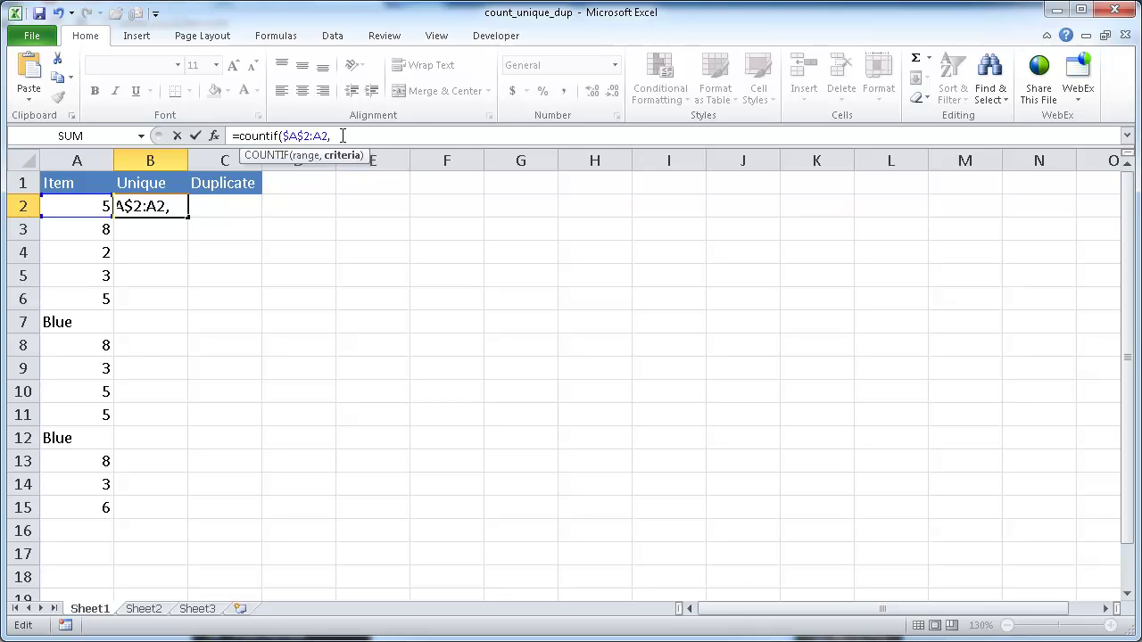
pyautogui.click(76, 209)
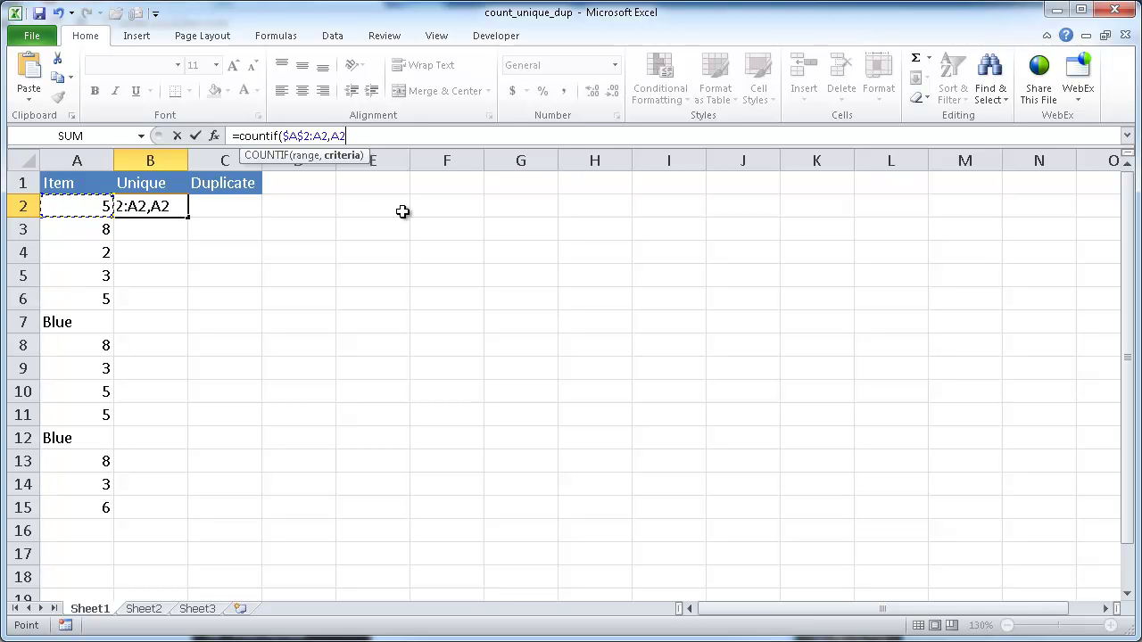
pyautogui.write(')')
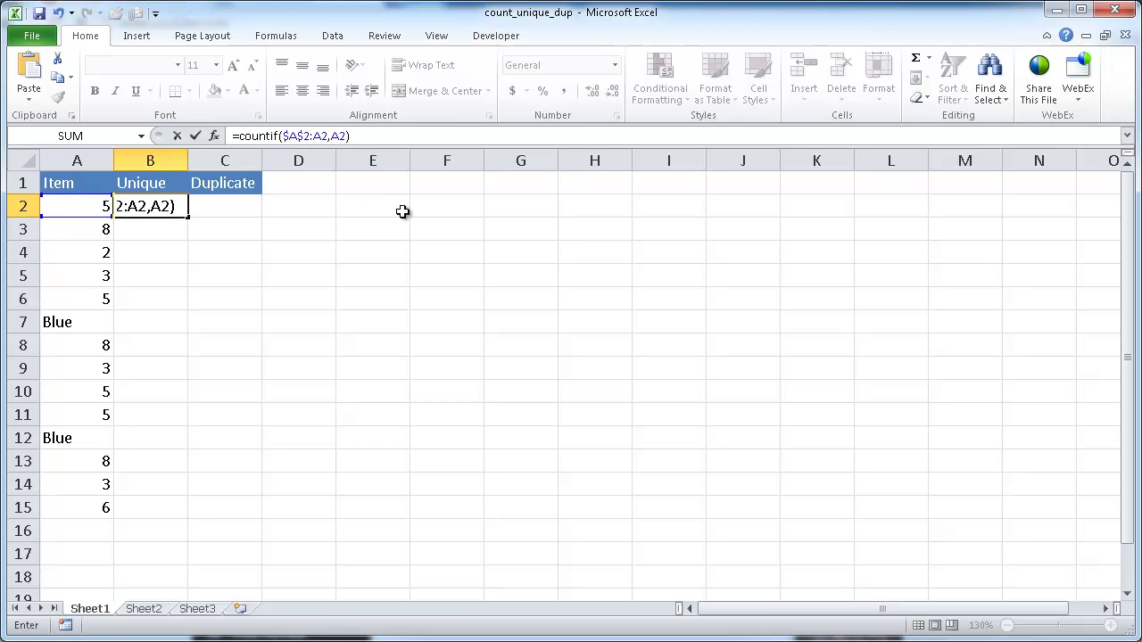
pyautogui.hotkey('ctrl', 'Return')
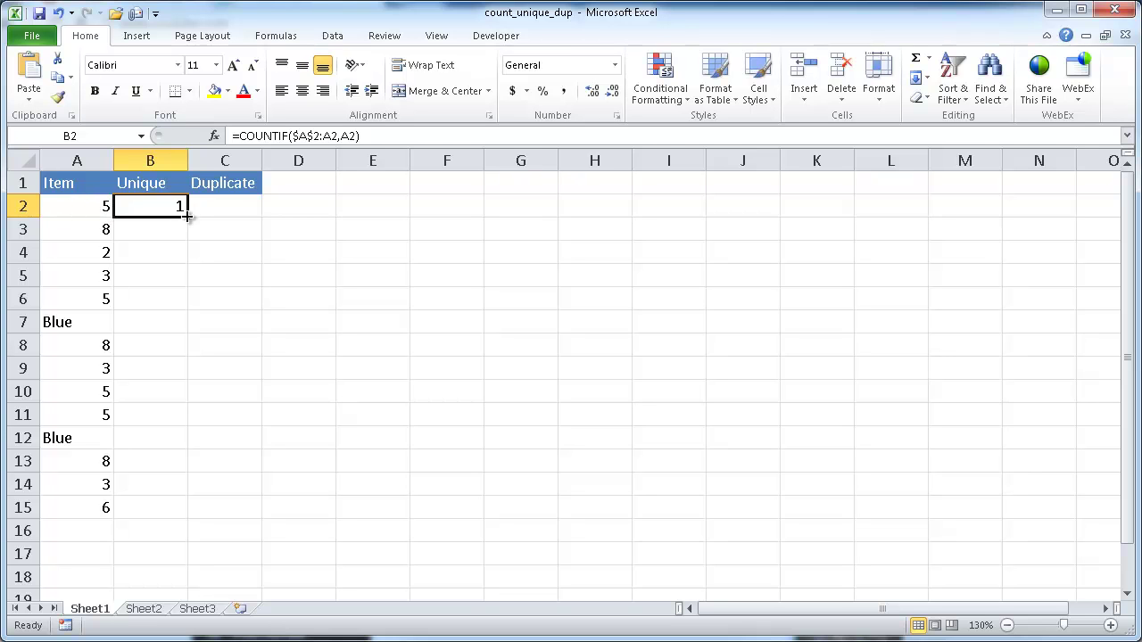
# Copy B2's COUNTIF formula down to B6 and inspect the copied formulas in B3 to B6.
pyautogui.moveTo(189, 215); pyautogui.dragTo(172, 302)
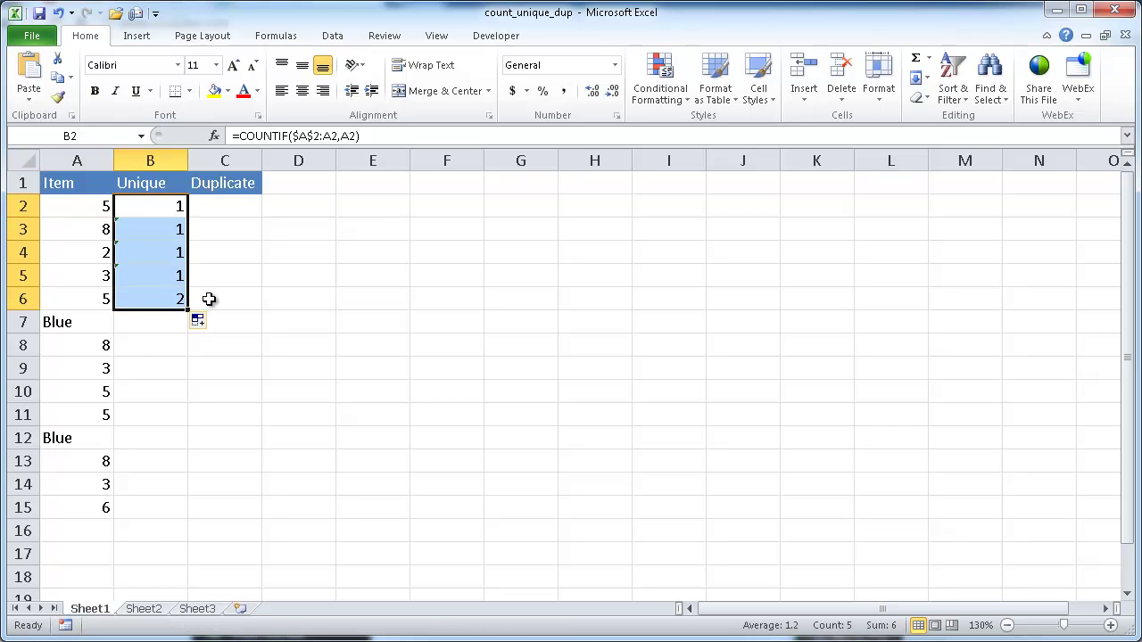
pyautogui.click(152, 228)
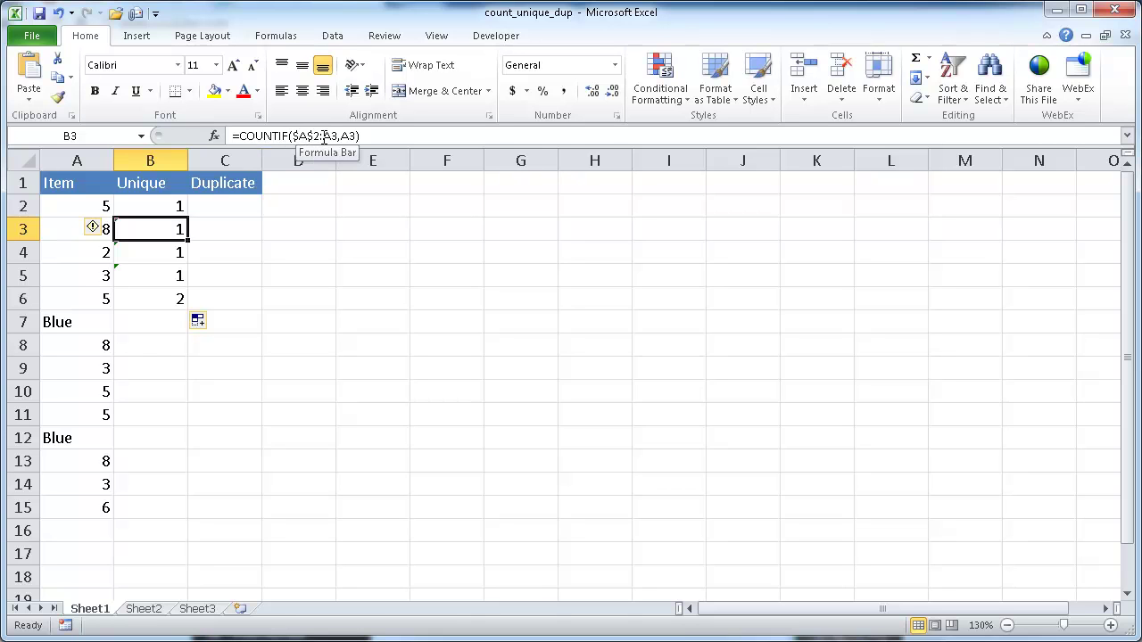
pyautogui.click(171, 251)
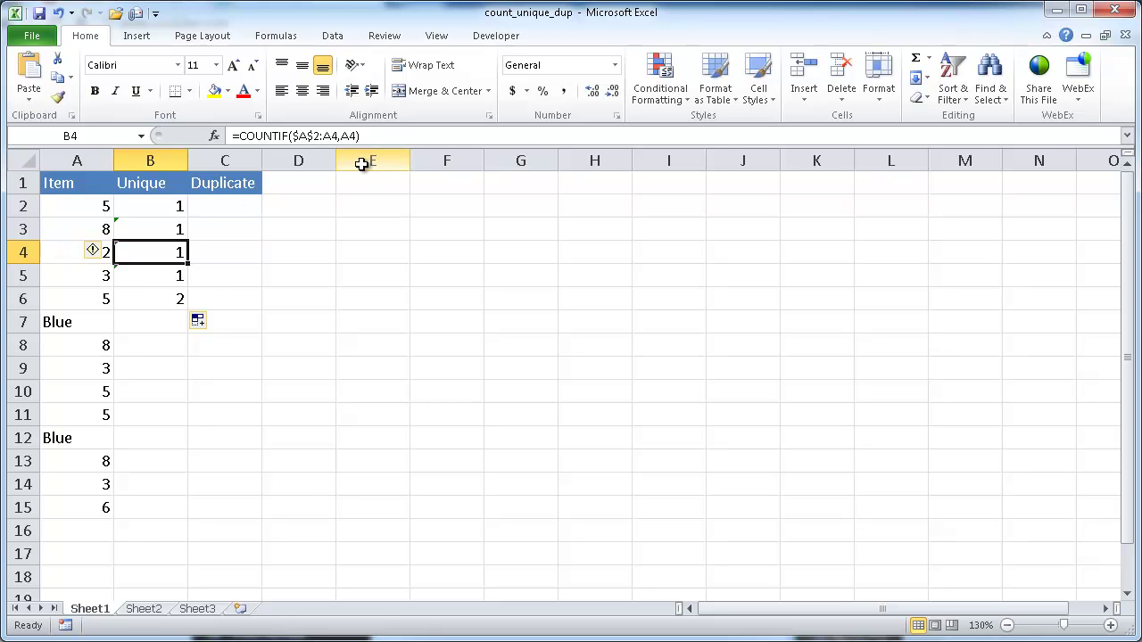
pyautogui.click(157, 278)
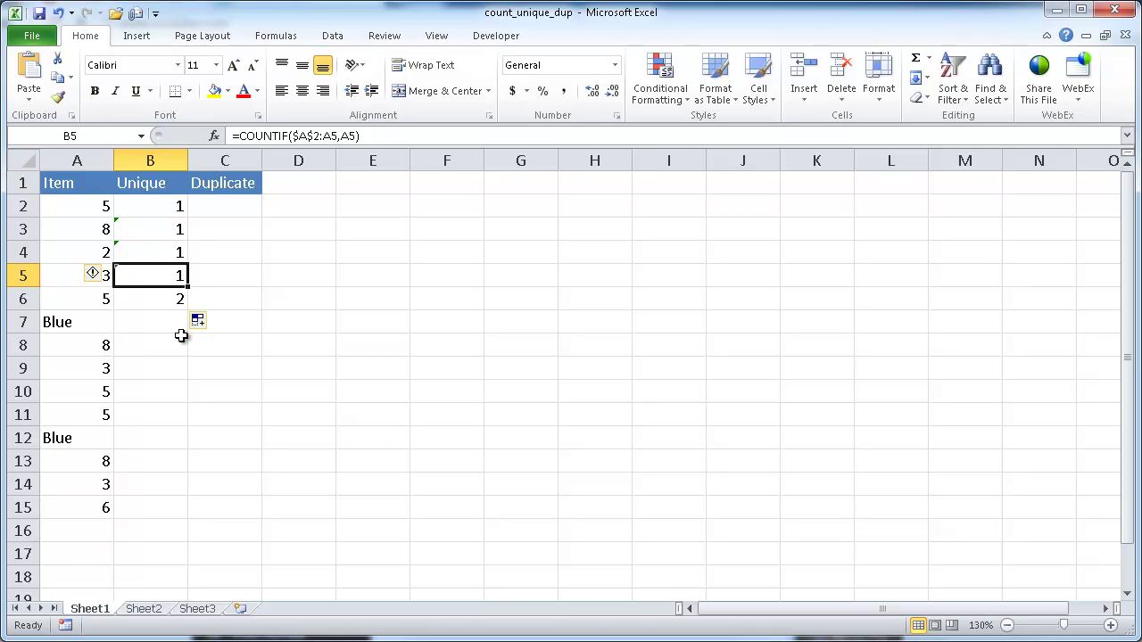
pyautogui.click(158, 298)
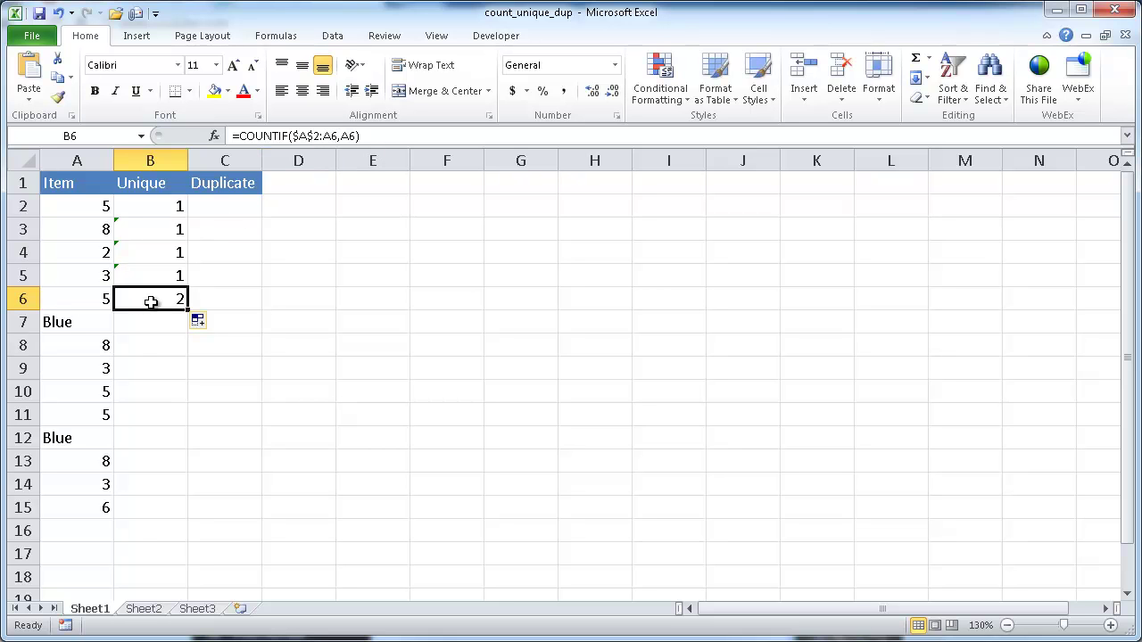
# Correct B6's range to $A$2:A6 so the repeated 5 counts 2.
pyautogui.click(317, 135)
pyautogui.write('2')
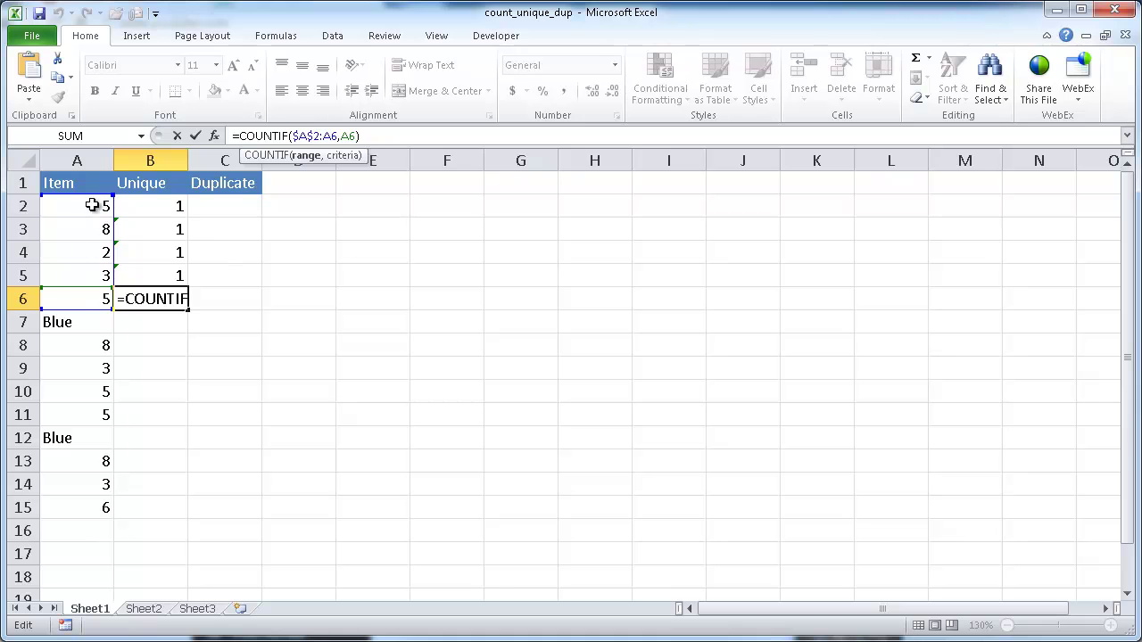
pyautogui.hotkey('ctrl', 'Return')
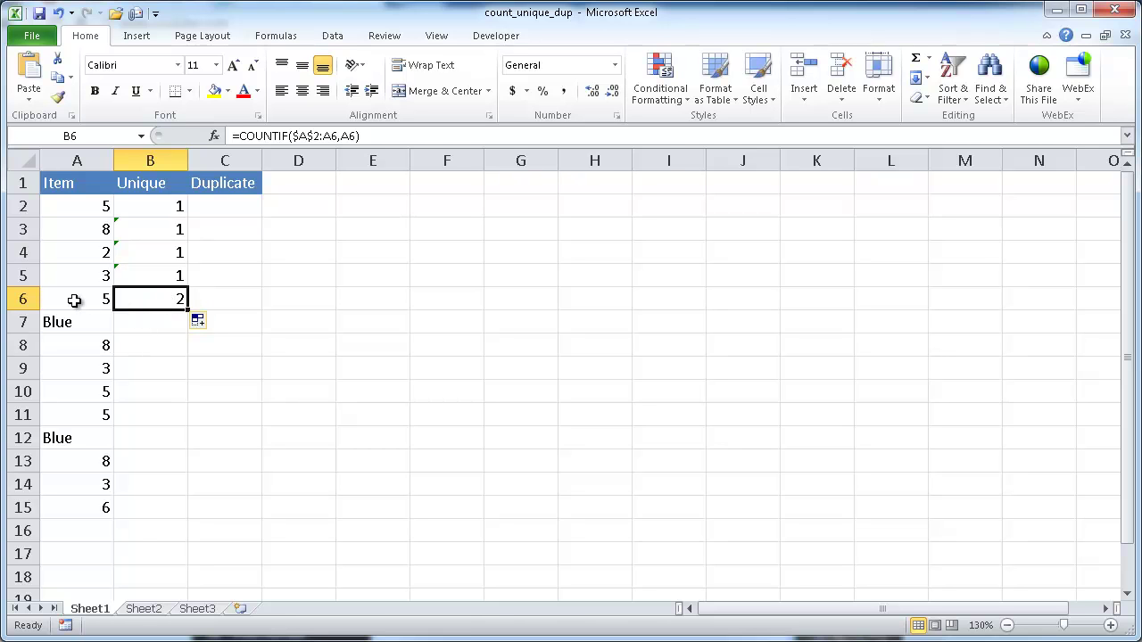
# Fill B6's formula down to B15, check B7 and B12, then select B2:B15.
pyautogui.doubleClick(186, 309)
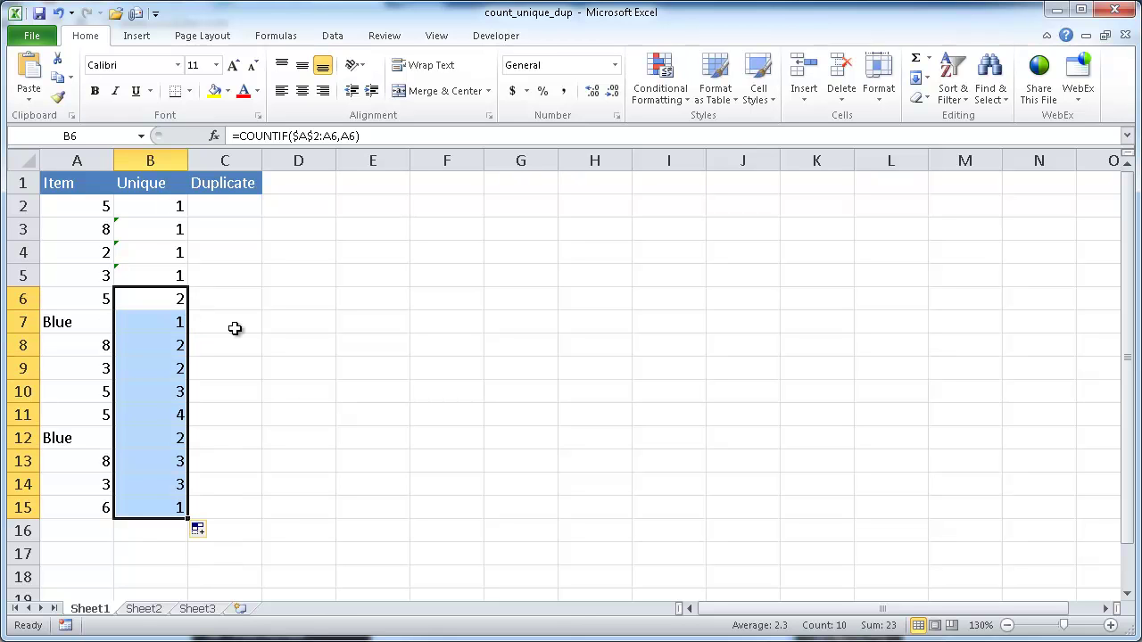
pyautogui.click(143, 321)
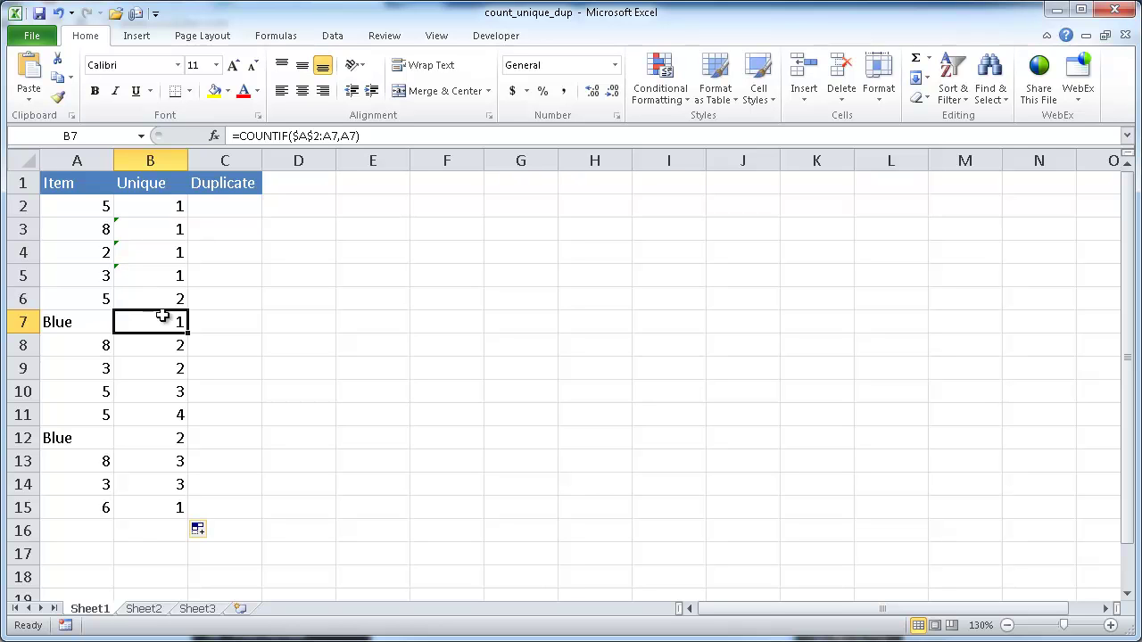
pyautogui.click(162, 438)
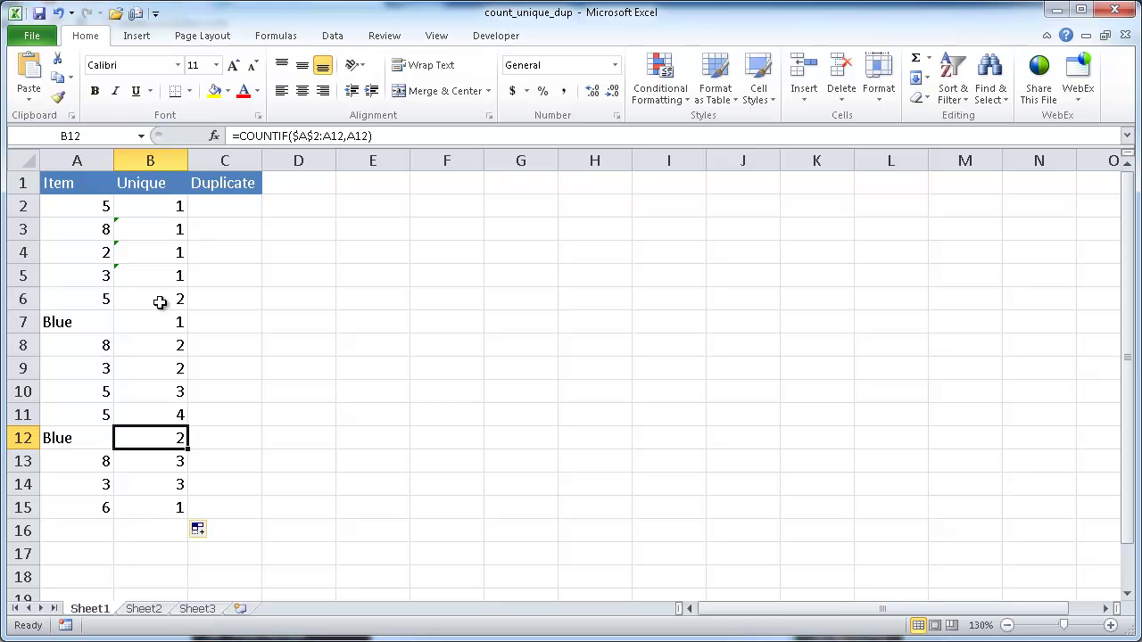
pyautogui.moveTo(153, 202); pyautogui.dragTo(157, 508)
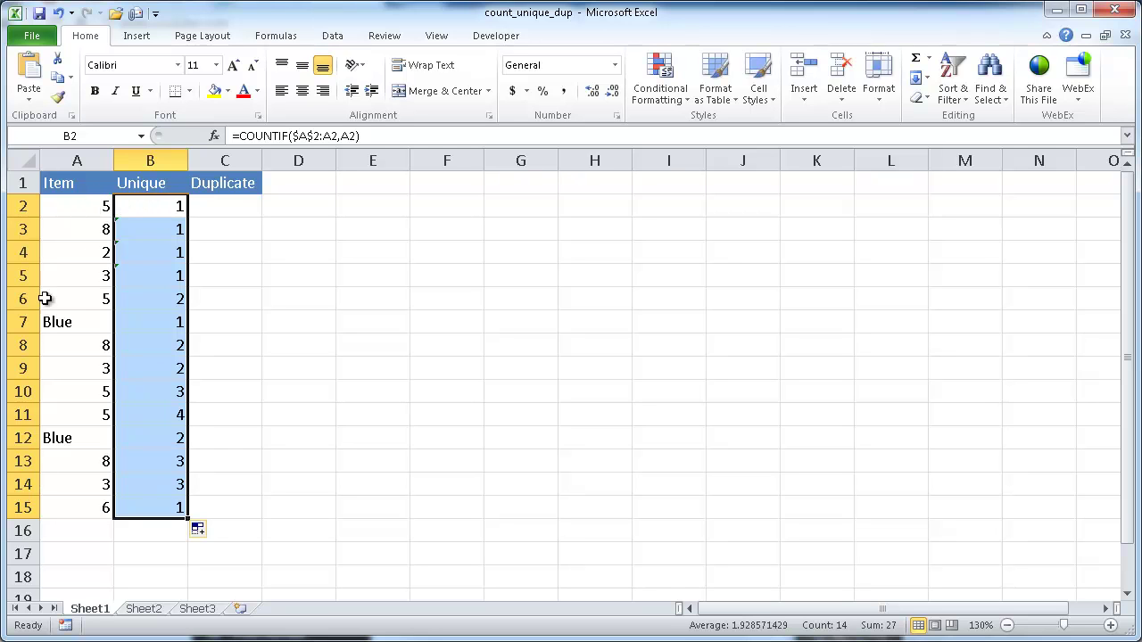
# Wrap the formula as =IF(COUNTIF($A$2:A2,A2)=1,1,0) and apply it to all of B2:B15.
pyautogui.click(235, 135)
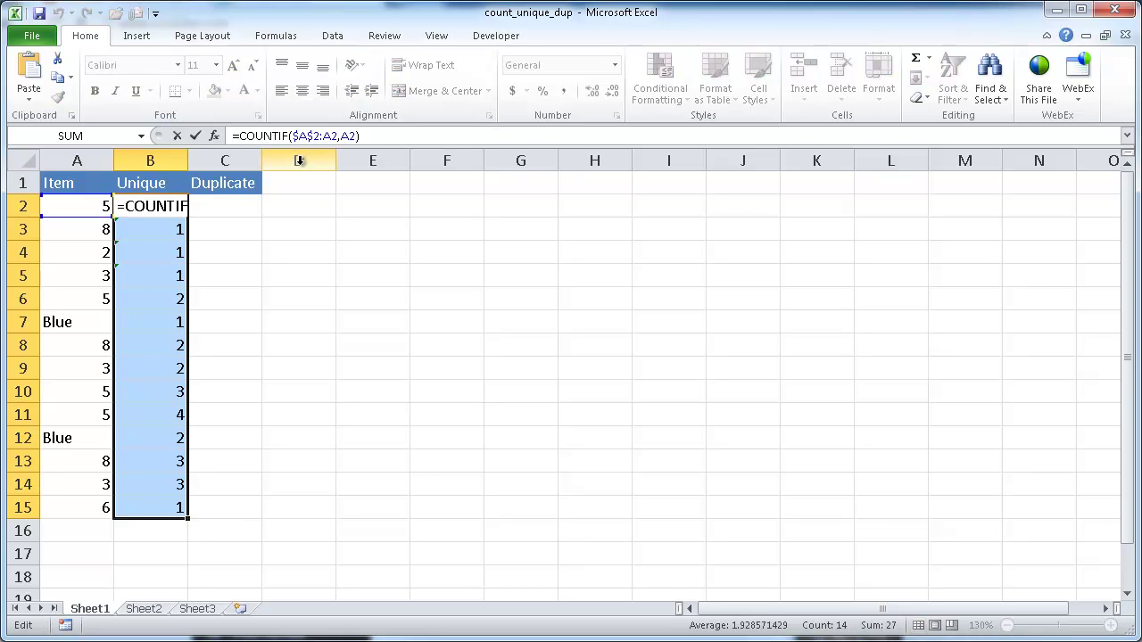
pyautogui.write('if(')
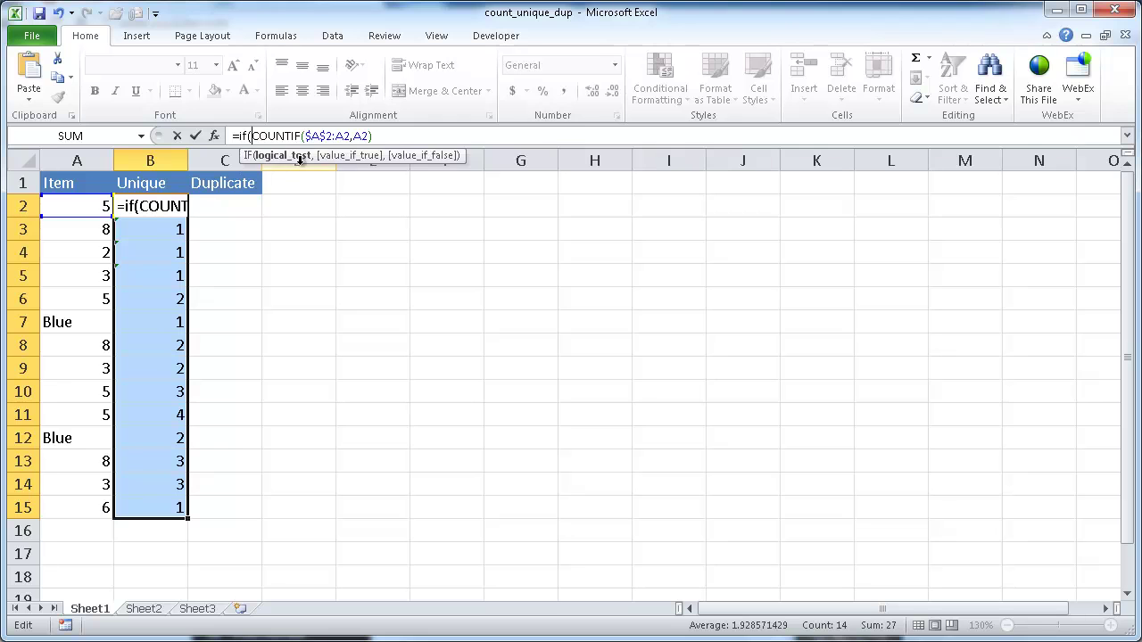
pyautogui.click(384, 136)
pyautogui.write('=')
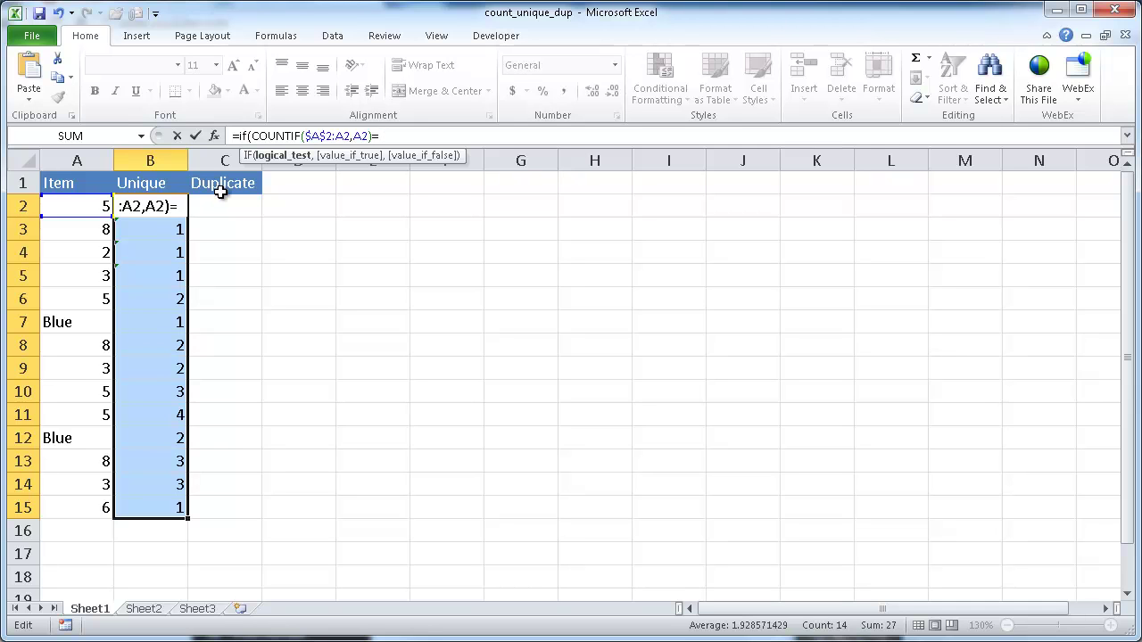
pyautogui.write('1')
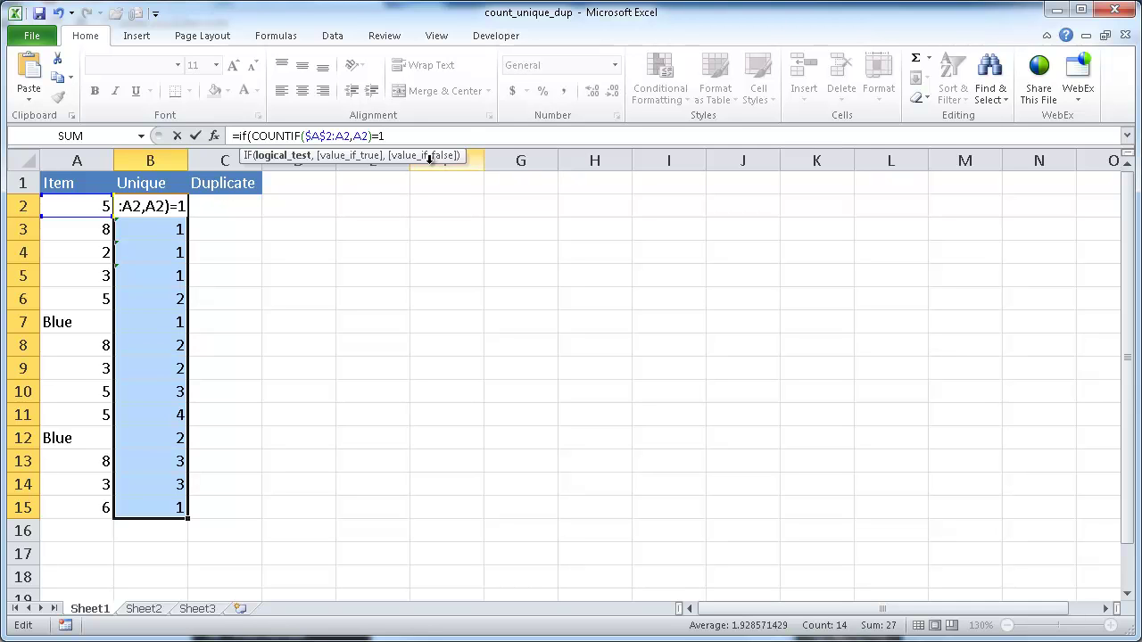
pyautogui.write(',1,0')
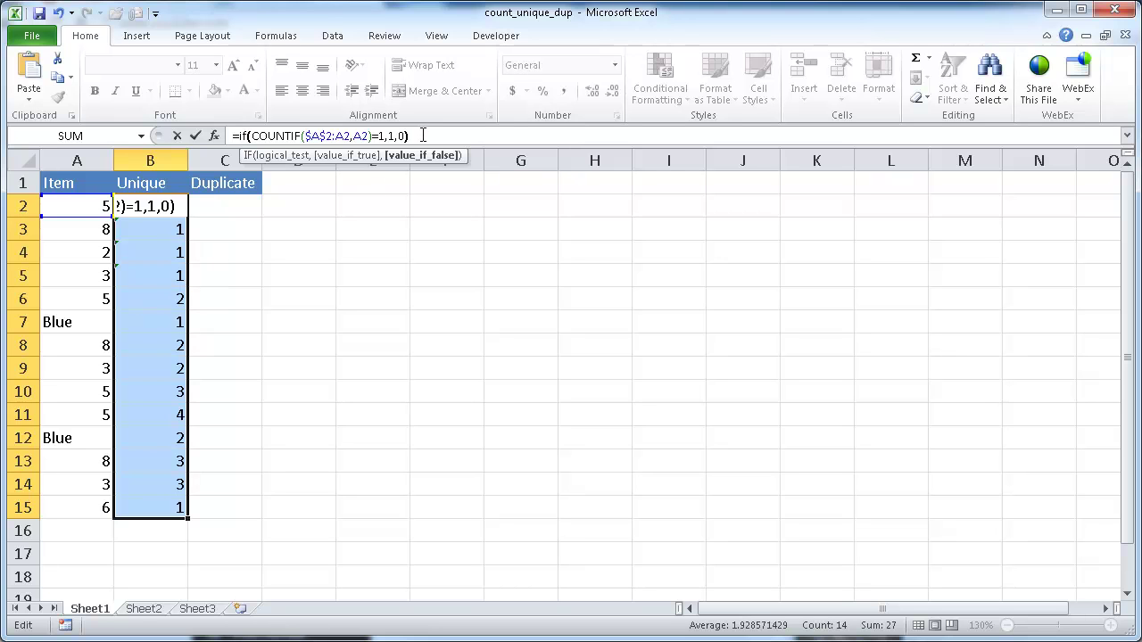
pyautogui.hotkey('ctrl', 'Return')
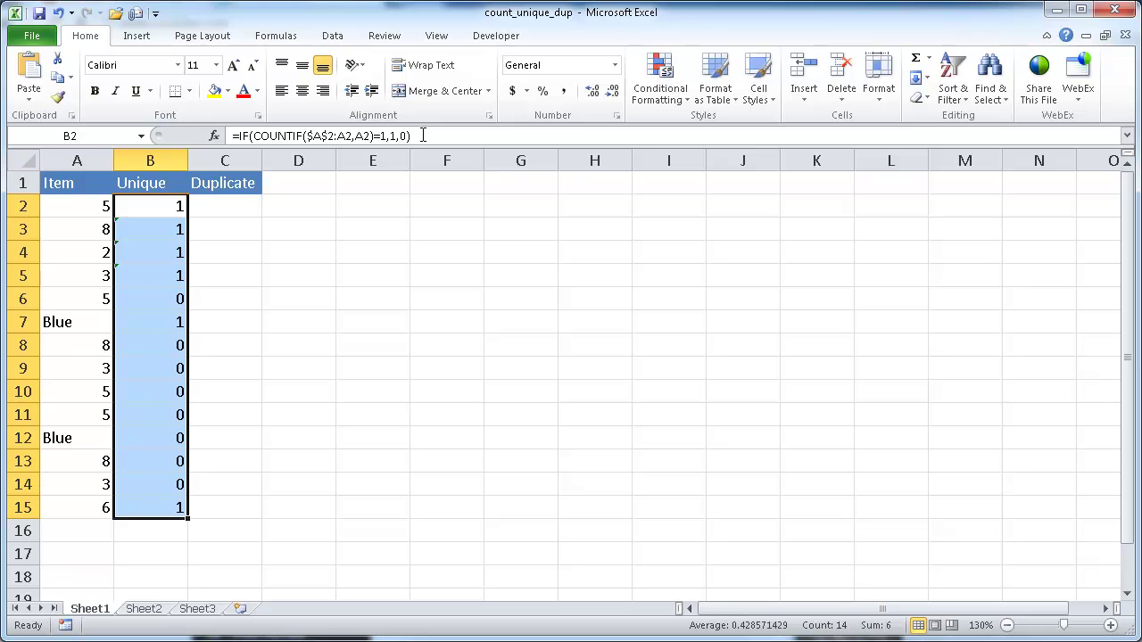
pyautogui.click(154, 207)
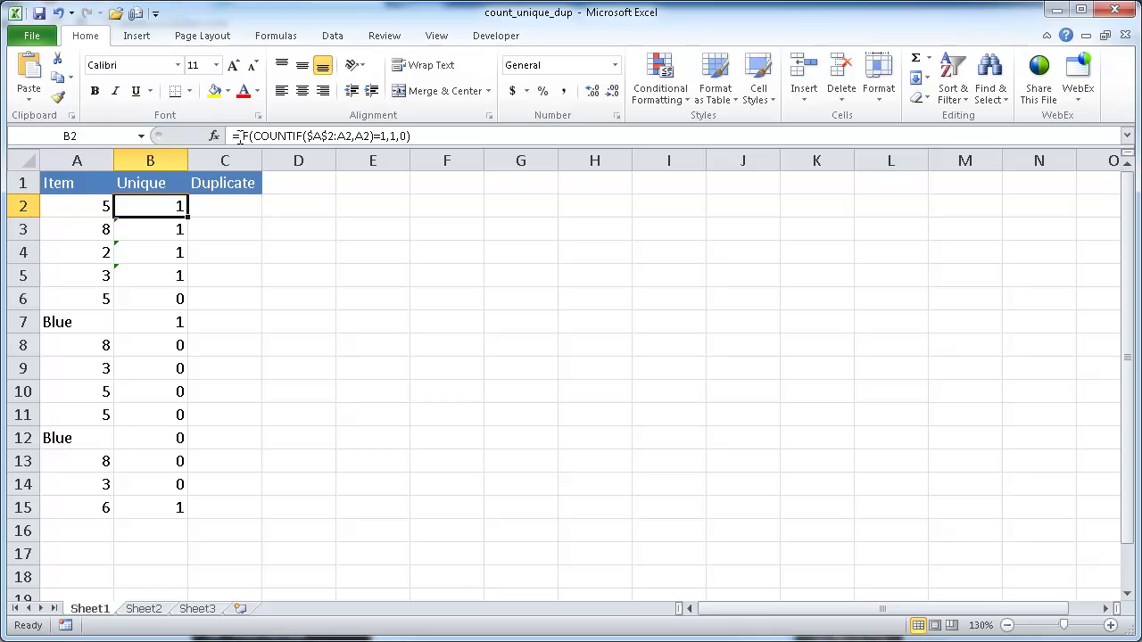
pyautogui.click(163, 350)
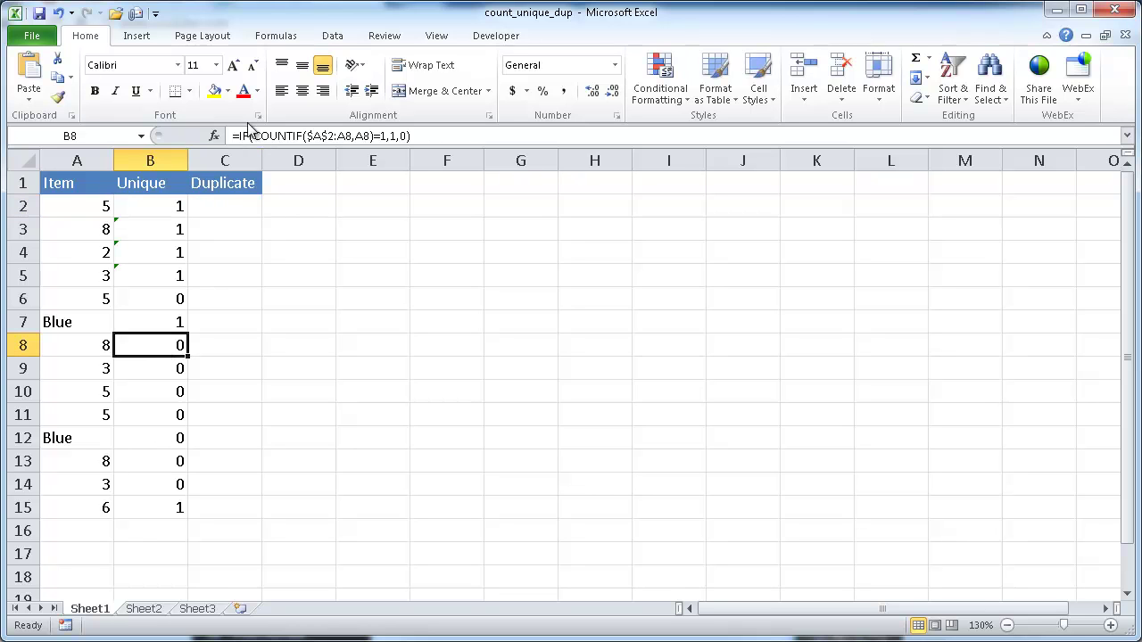
pyautogui.click(131, 499)
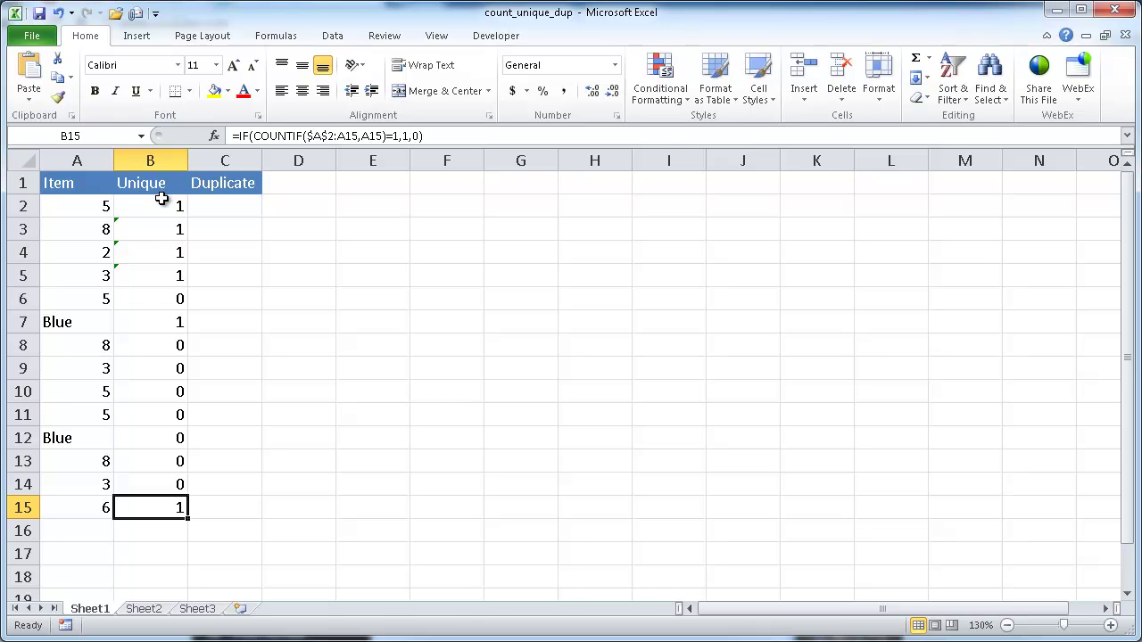
pyautogui.moveTo(152, 206); pyautogui.dragTo(154, 499)
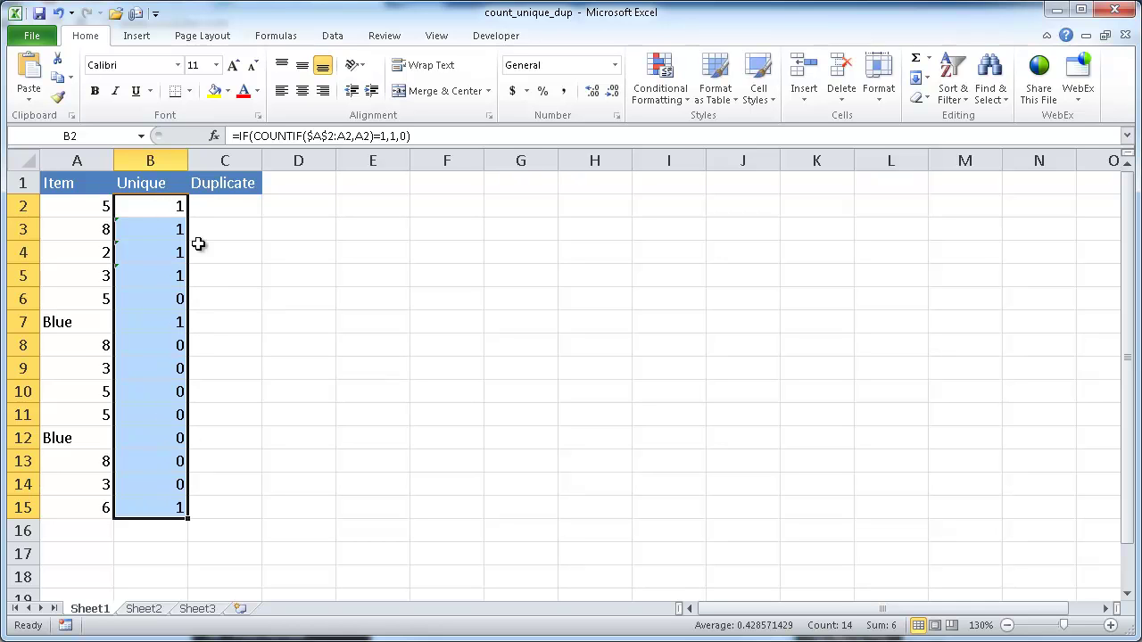
pyautogui.click(153, 530)
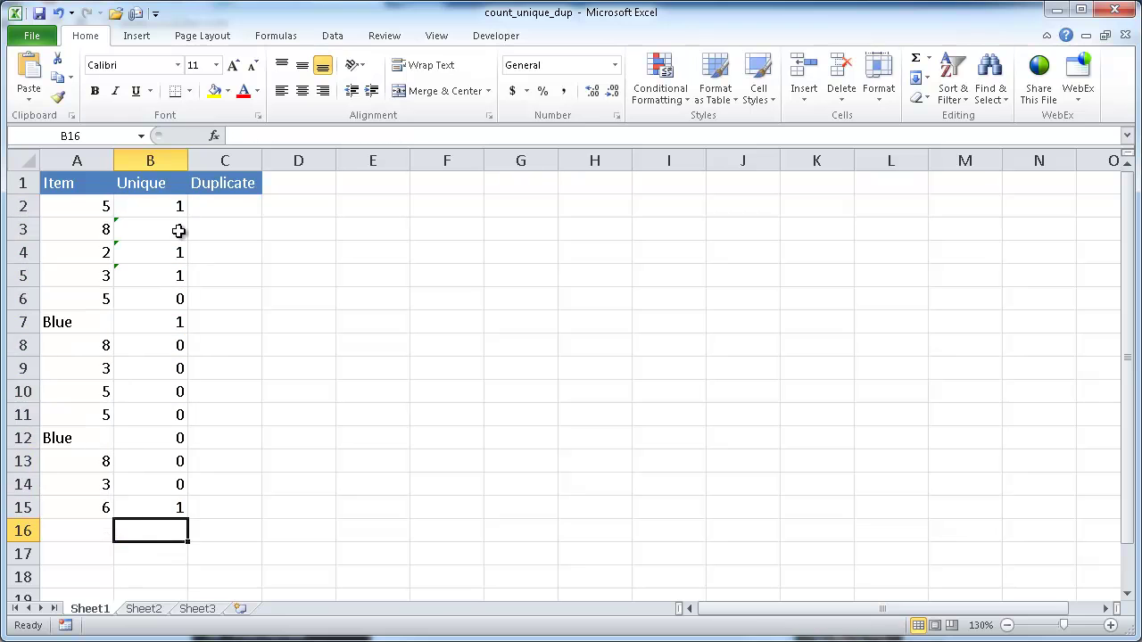
pyautogui.click(154, 207)
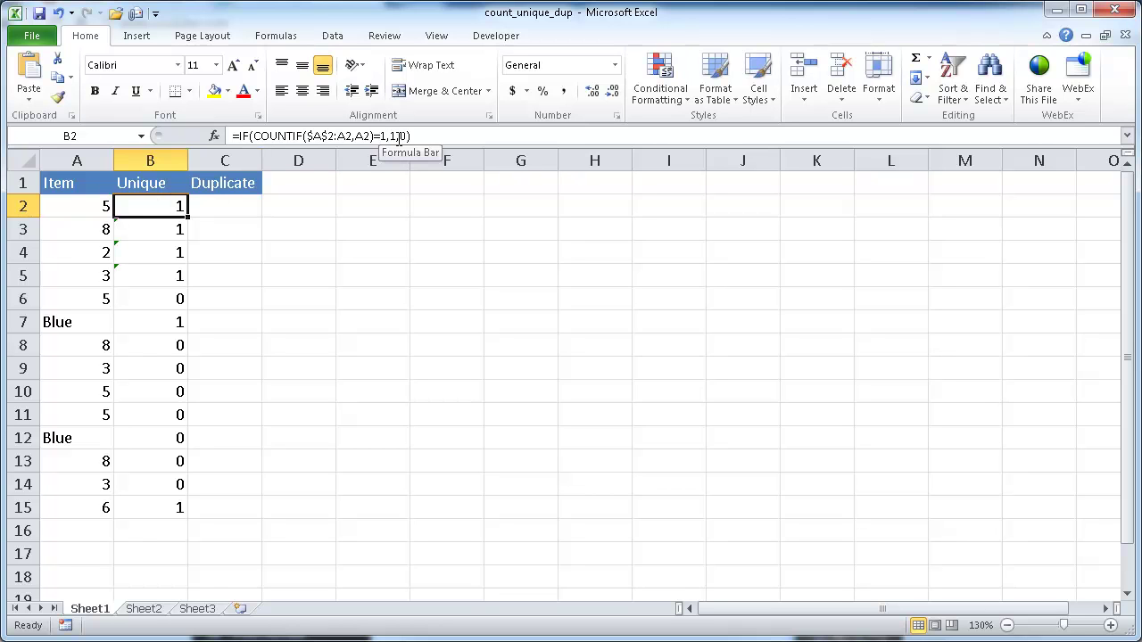
pyautogui.click(145, 298)
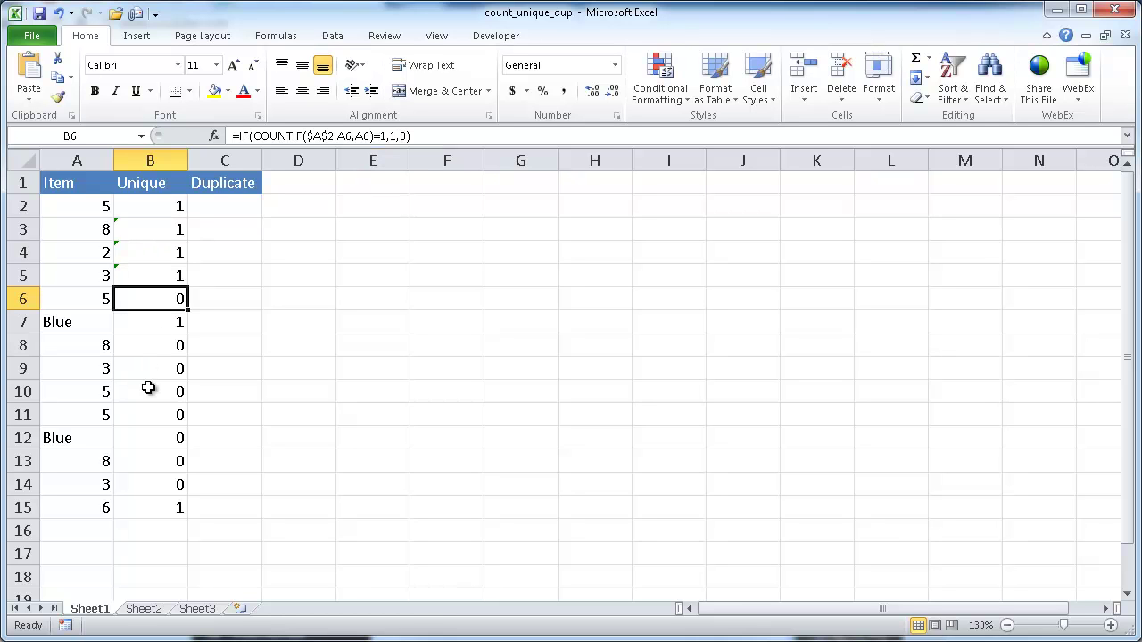
pyautogui.click(151, 534)
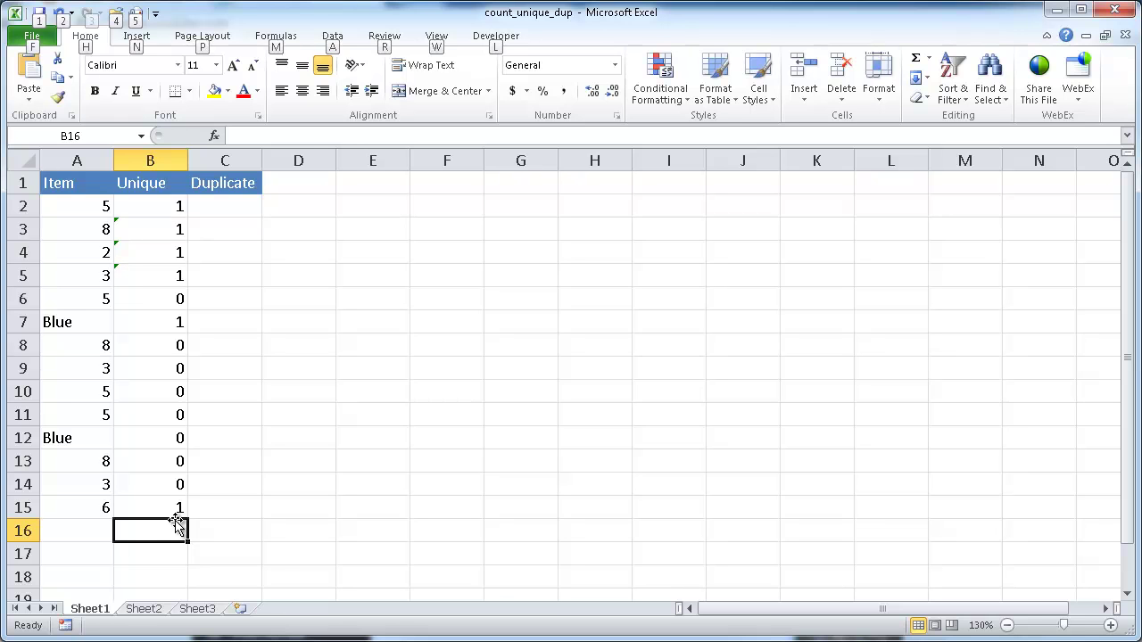
# AutoSum B2:B15 into B16 to total 6 unique items, then check the formula.
pyautogui.hotkey('alt', '=')
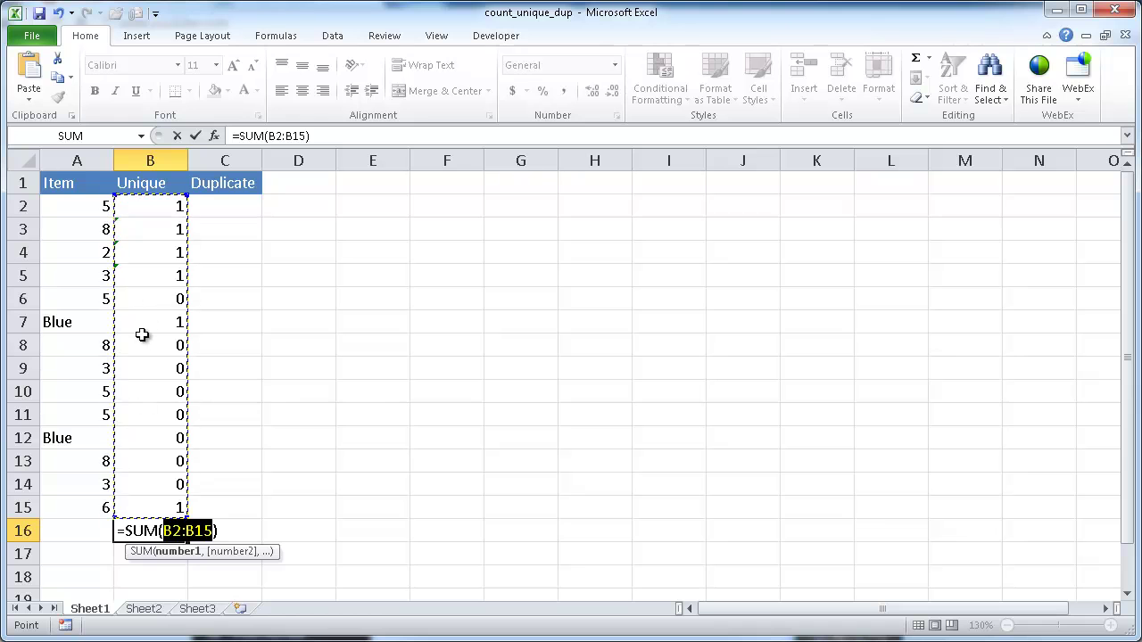
pyautogui.press('Return')
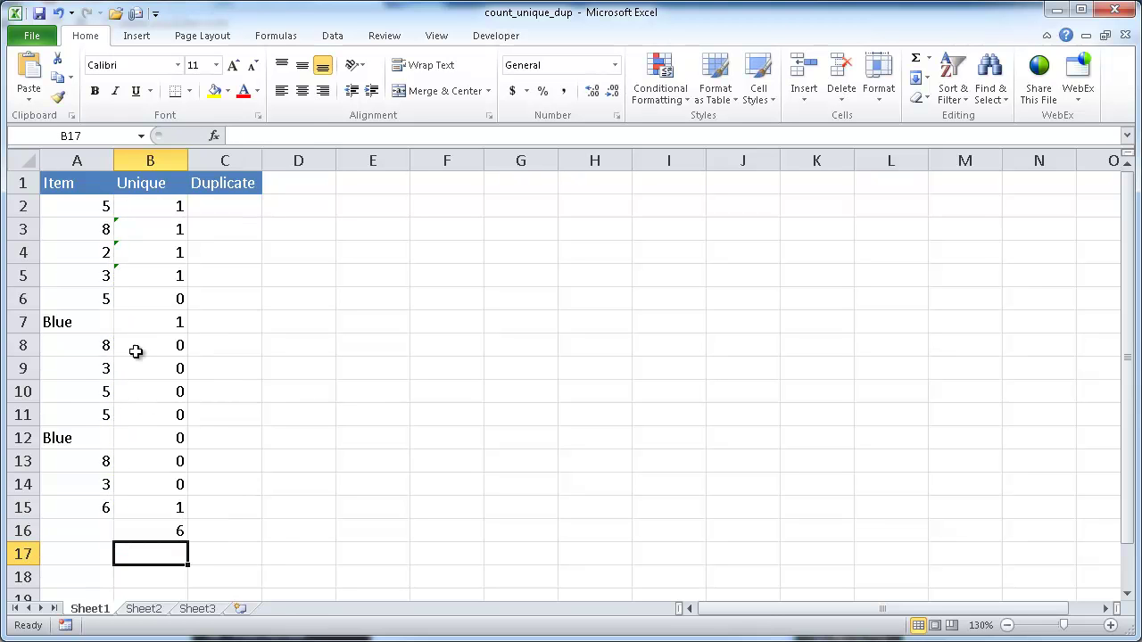
pyautogui.click(163, 529)
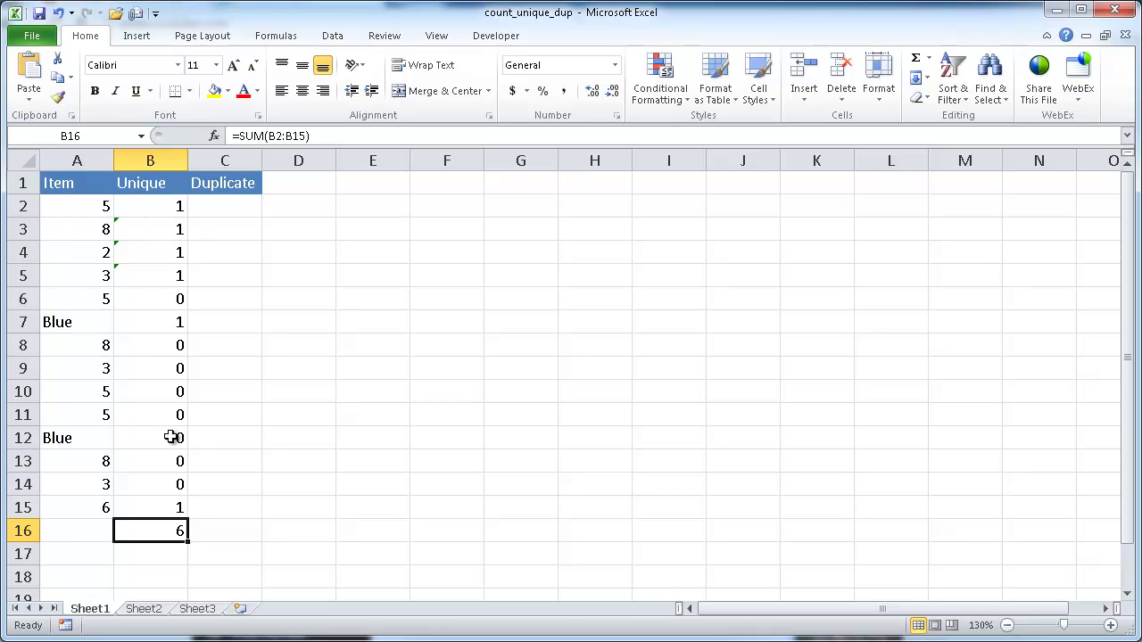
pyautogui.click(103, 211)
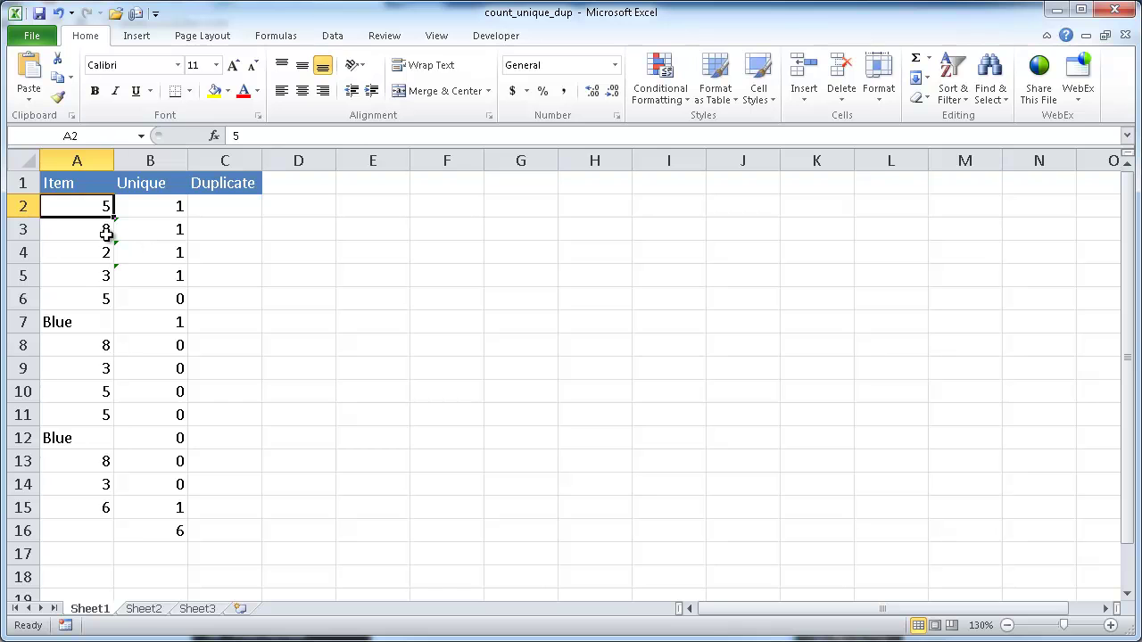
pyautogui.click(89, 228)
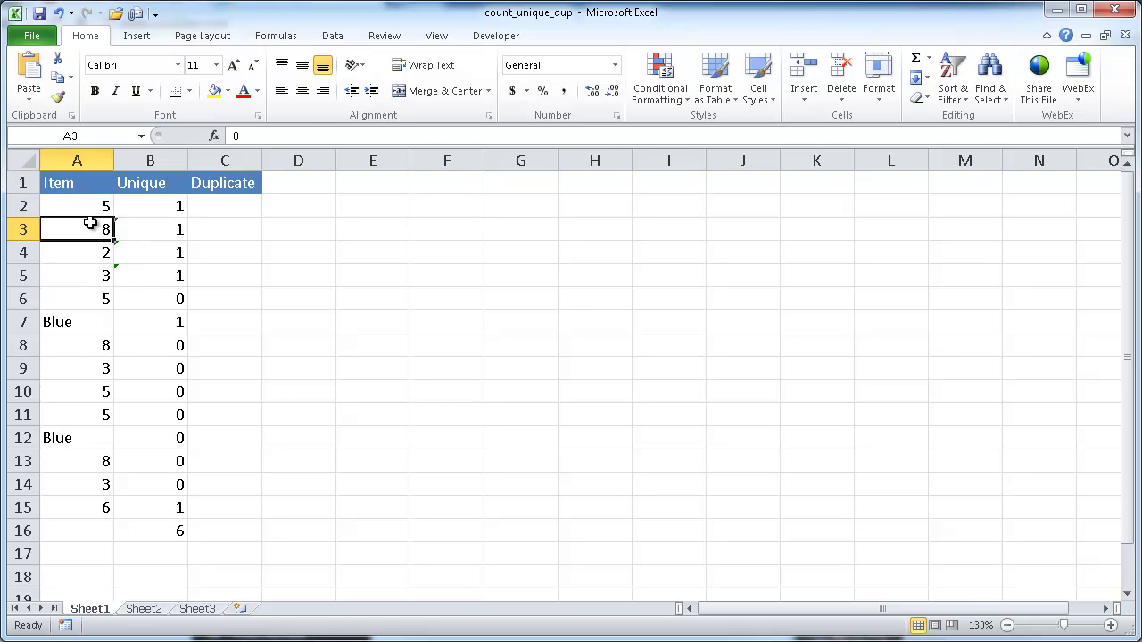
pyautogui.click(85, 254)
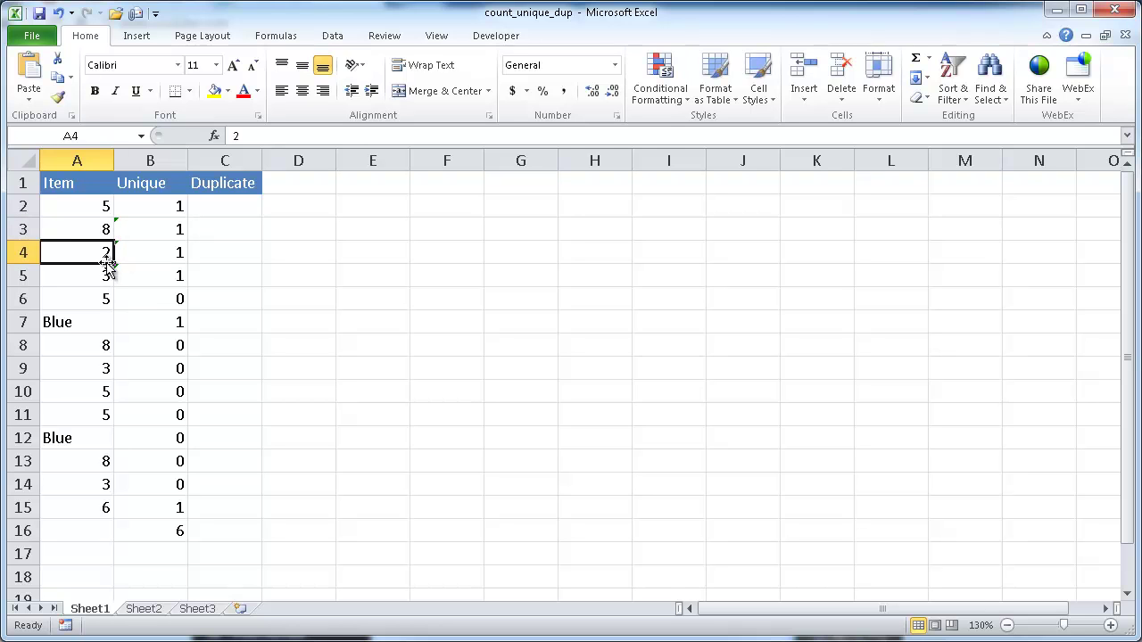
pyautogui.click(82, 276)
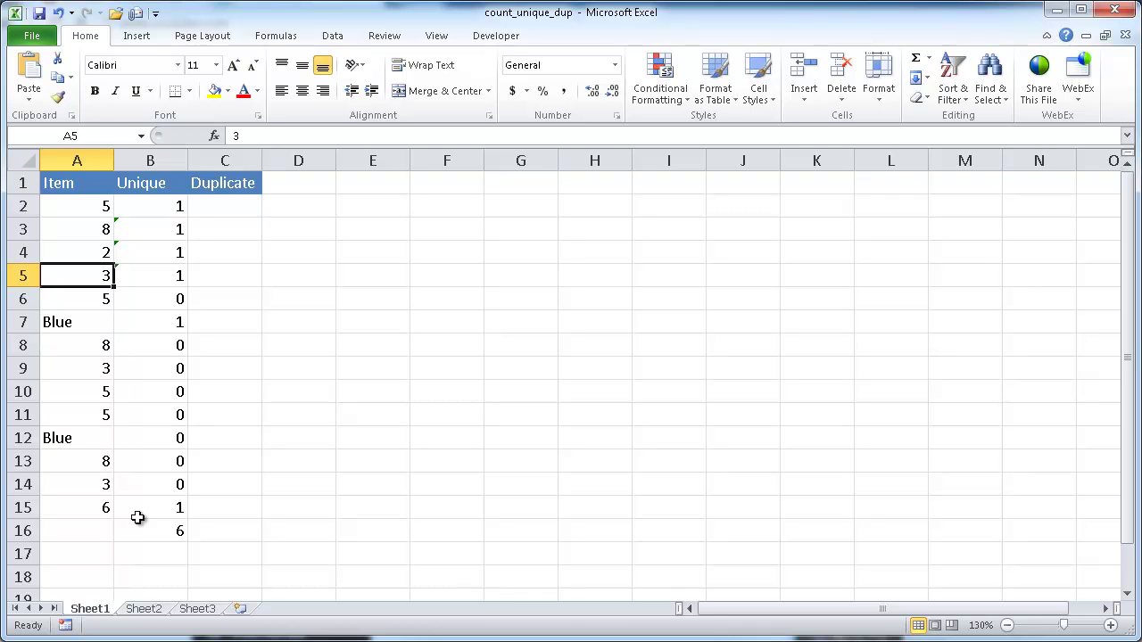
pyautogui.click(169, 531)
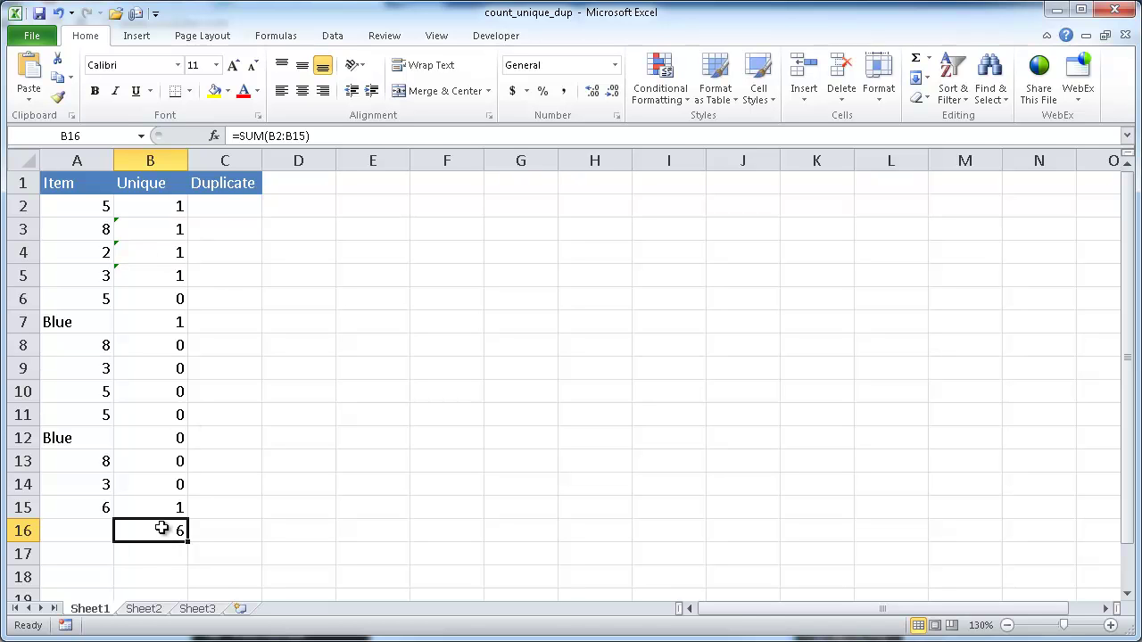
pyautogui.click(214, 207)
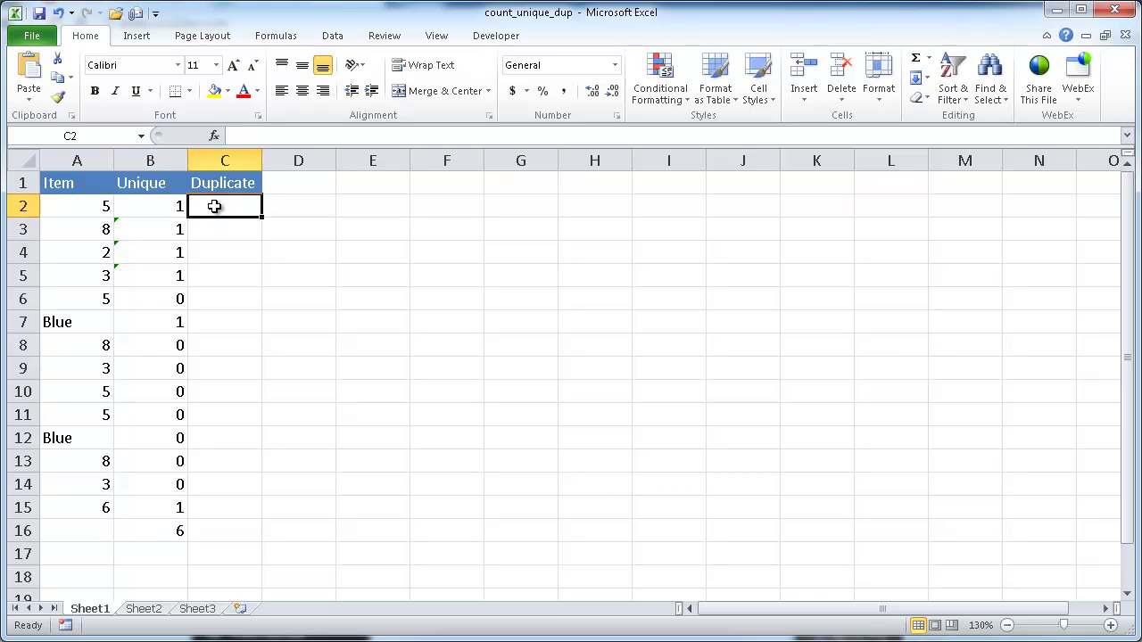
# Copy B2's formula into C2 and change =1 to >1, giving =IF(COUNTIF($A$2:A2,A2)>1,1,0).
pyautogui.click(148, 205)
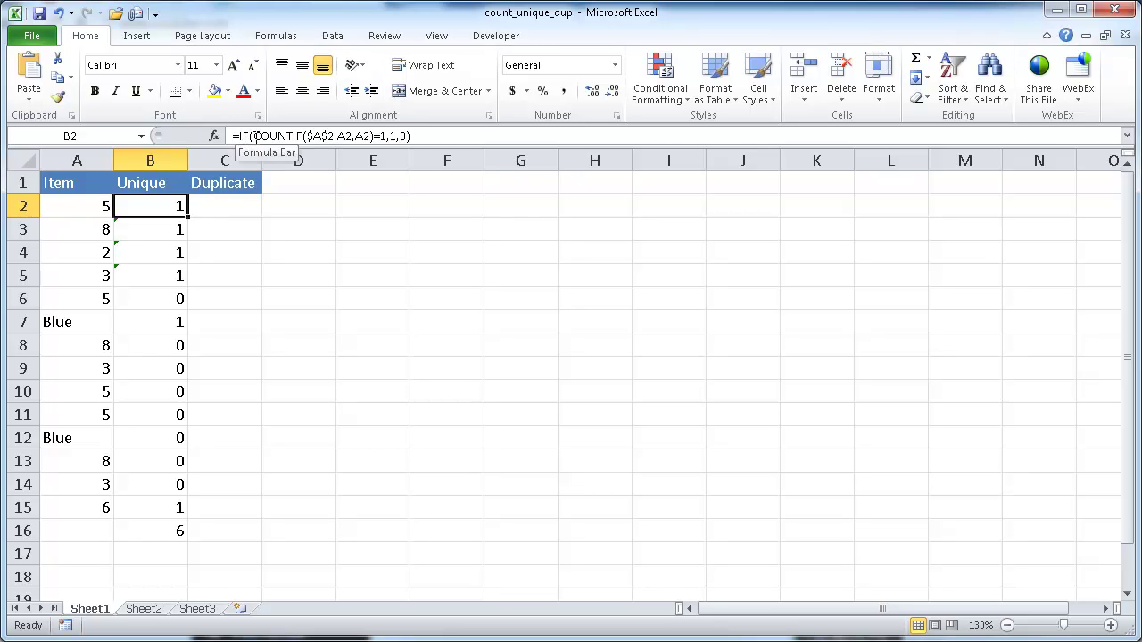
pyautogui.moveTo(430, 134); pyautogui.dragTo(166, 146)
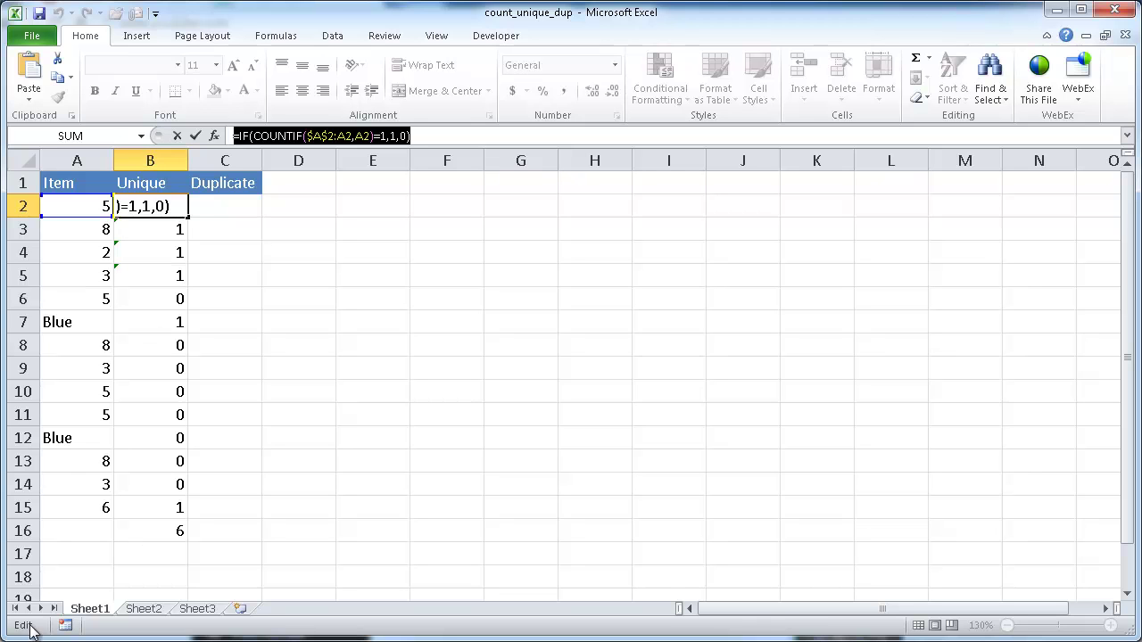
pyautogui.press('Escape')
pyautogui.click(225, 207)
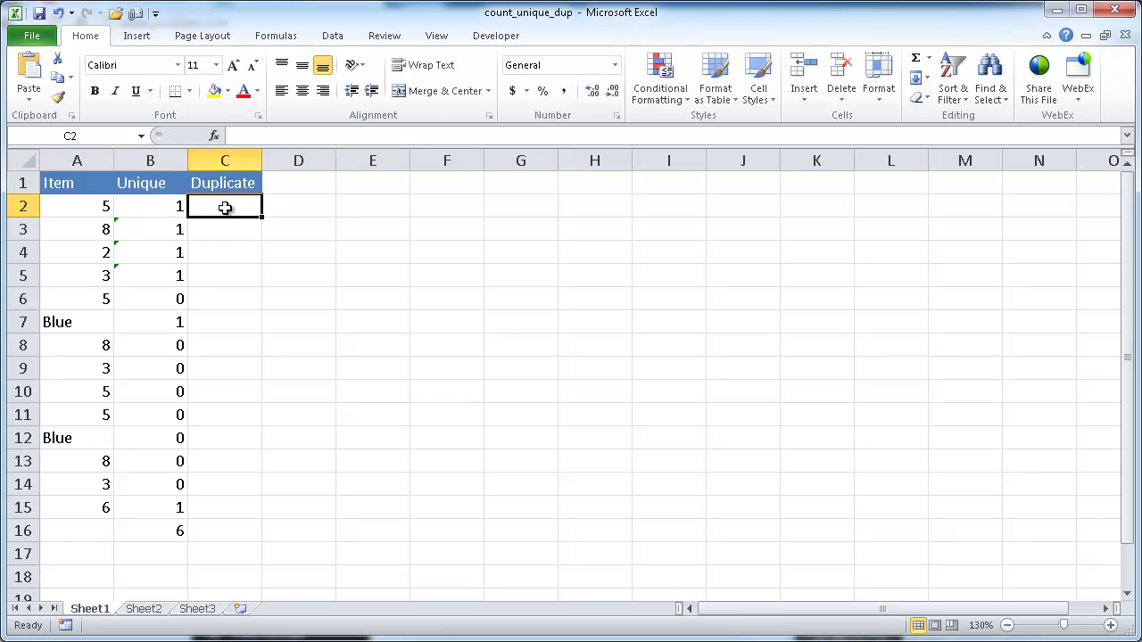
pyautogui.click(259, 137)
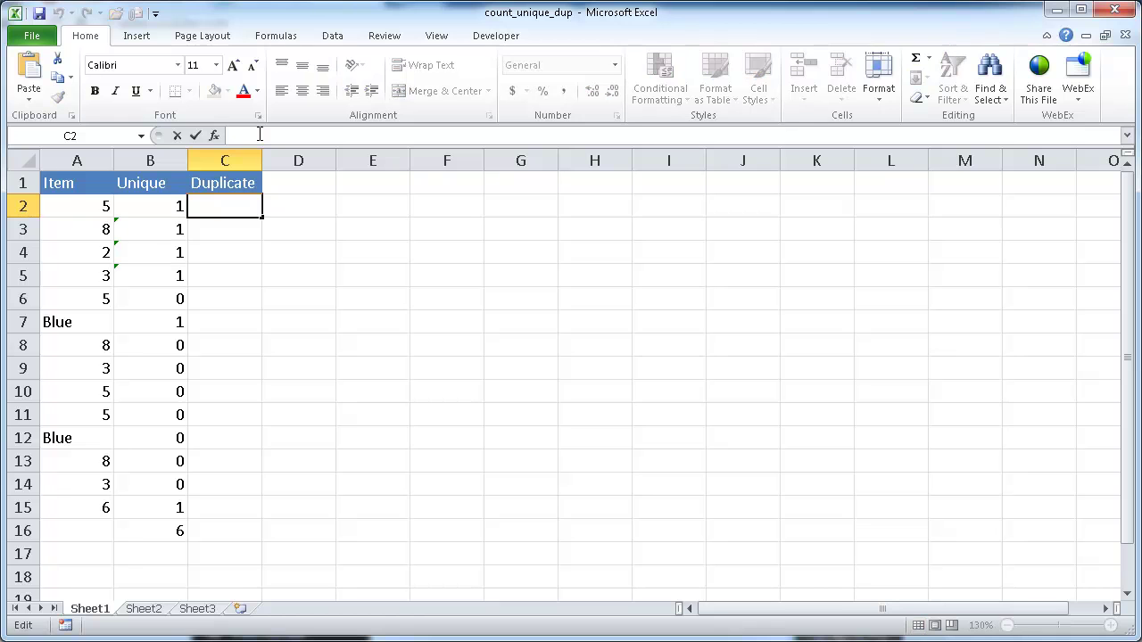
pyautogui.hotkey('ctrl', 'v')
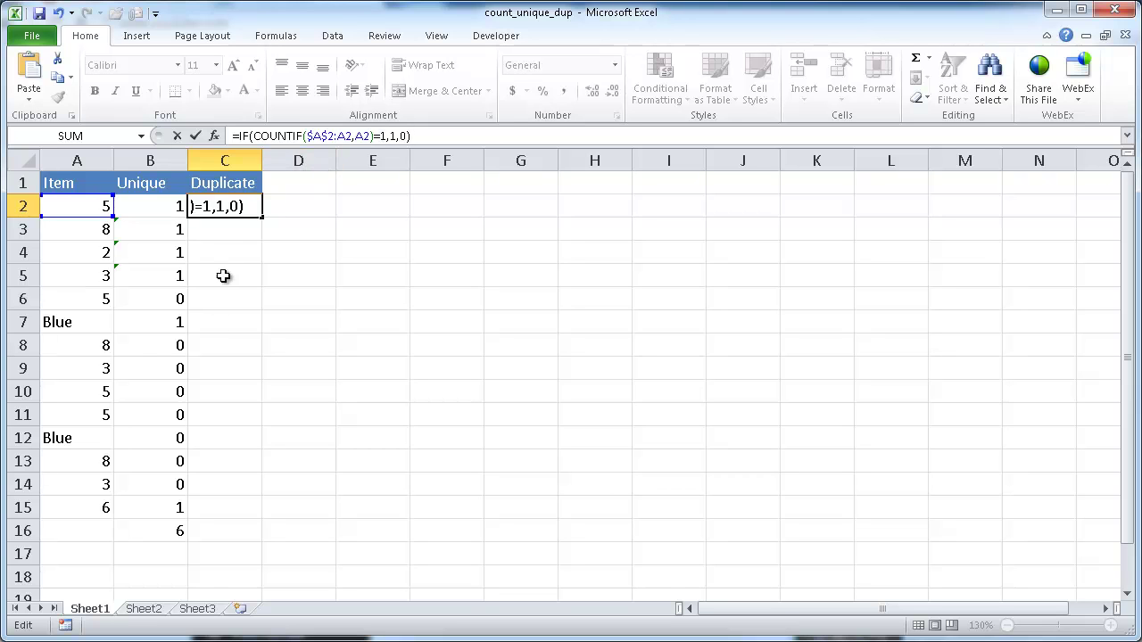
pyautogui.click(381, 135)
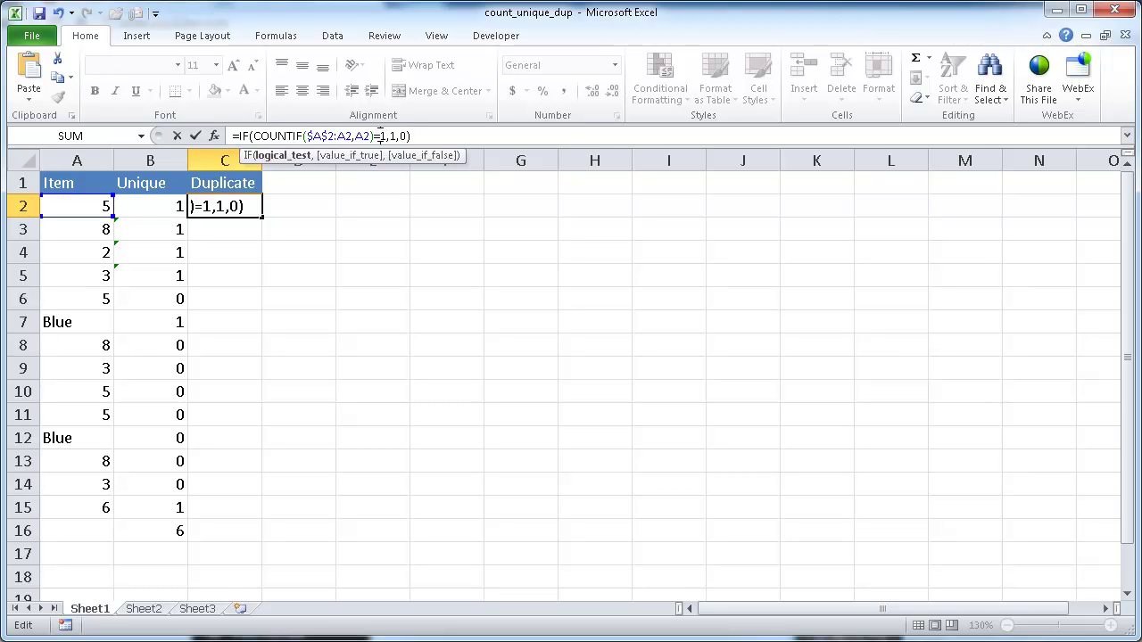
pyautogui.press('BackSpace')
pyautogui.write('>')
pyautogui.hotkey('ctrl', 'Return')
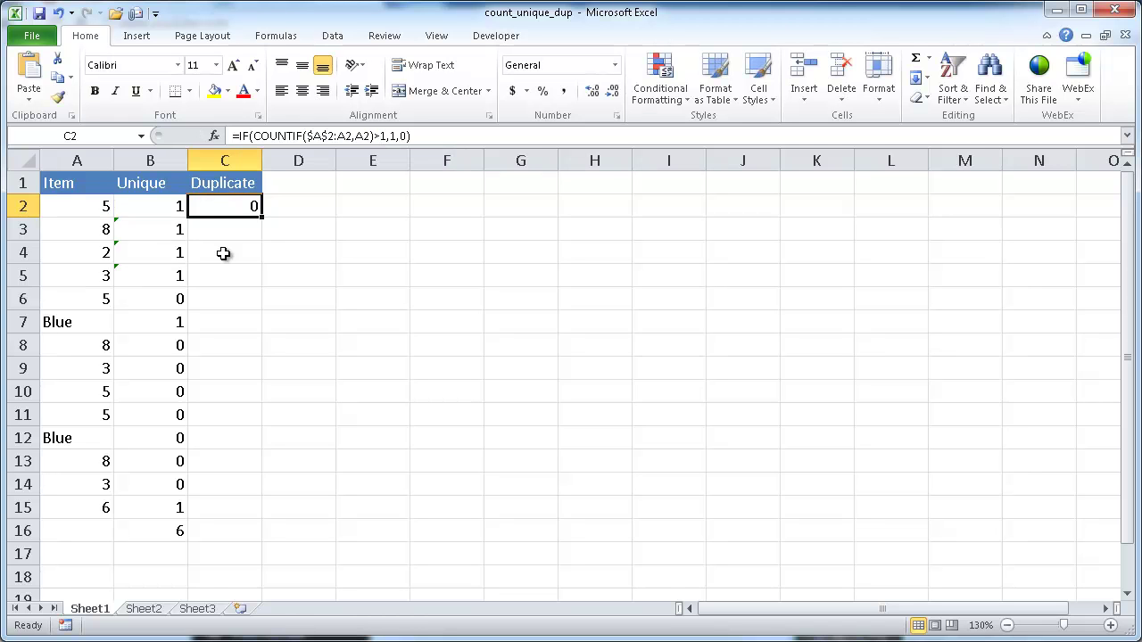
# Fill C2's duplicate formula down to C15, checking C6, C10 and C11, then select C16.
pyautogui.doubleClick(261, 217)
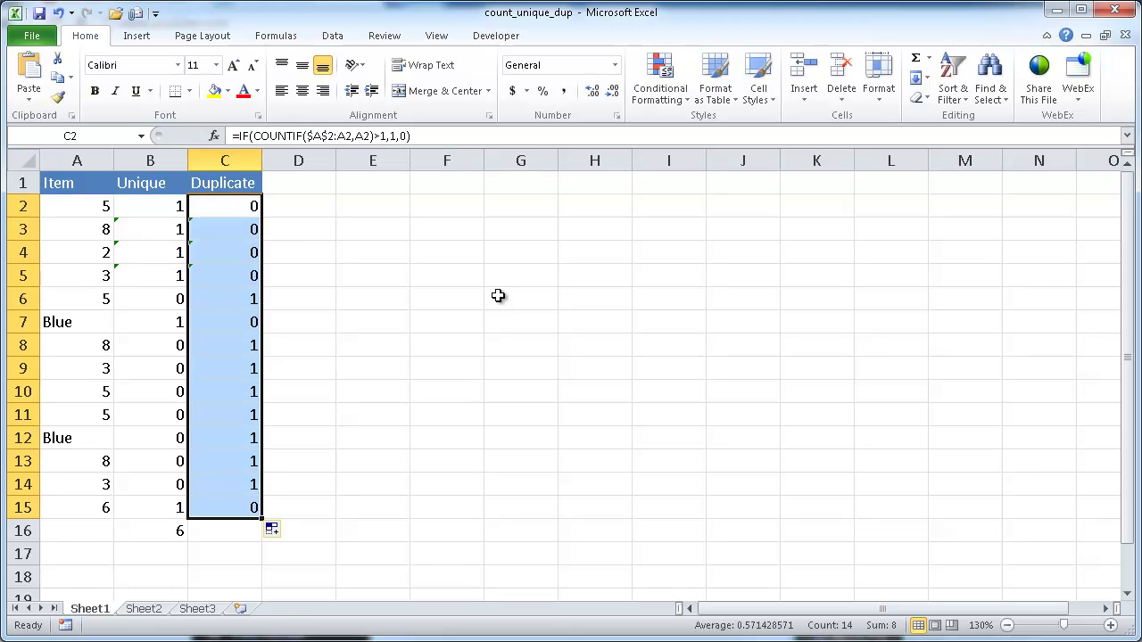
pyautogui.click(233, 299)
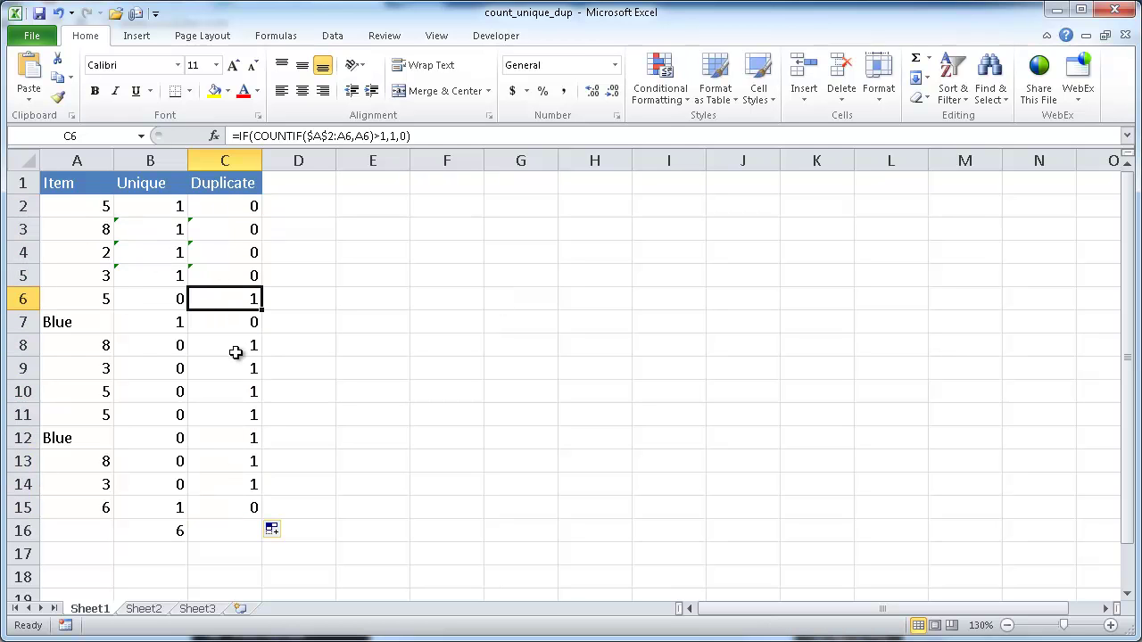
pyautogui.click(237, 397)
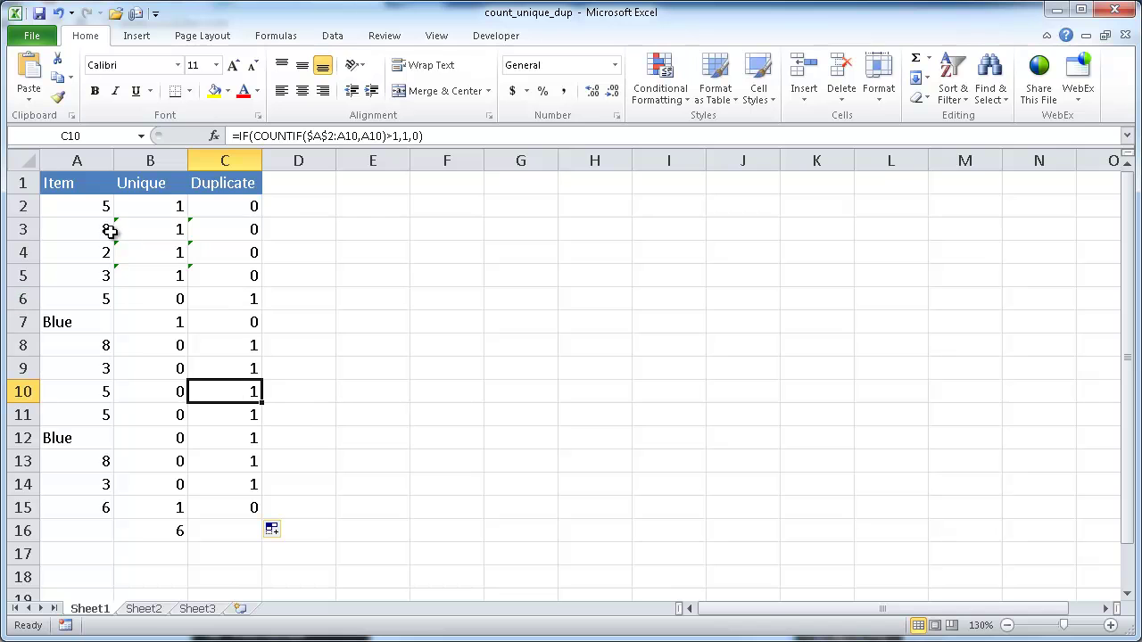
pyautogui.click(234, 415)
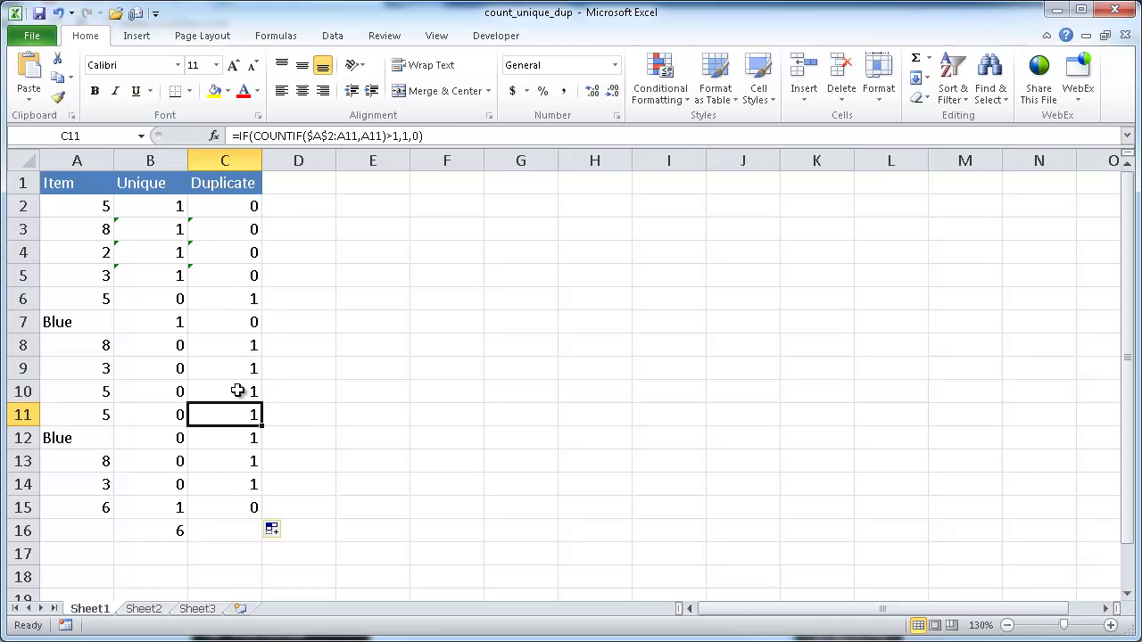
pyautogui.click(225, 529)
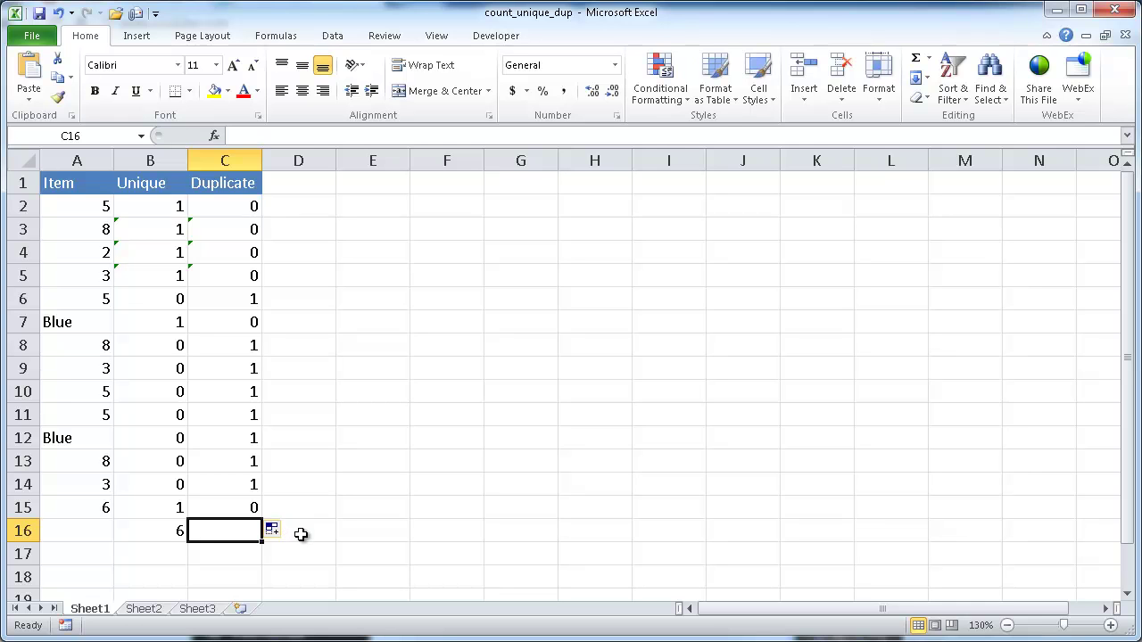
# AutoSum C2:C15 into C16 to total the Duplicate flags.
pyautogui.hotkey('alt', '=')
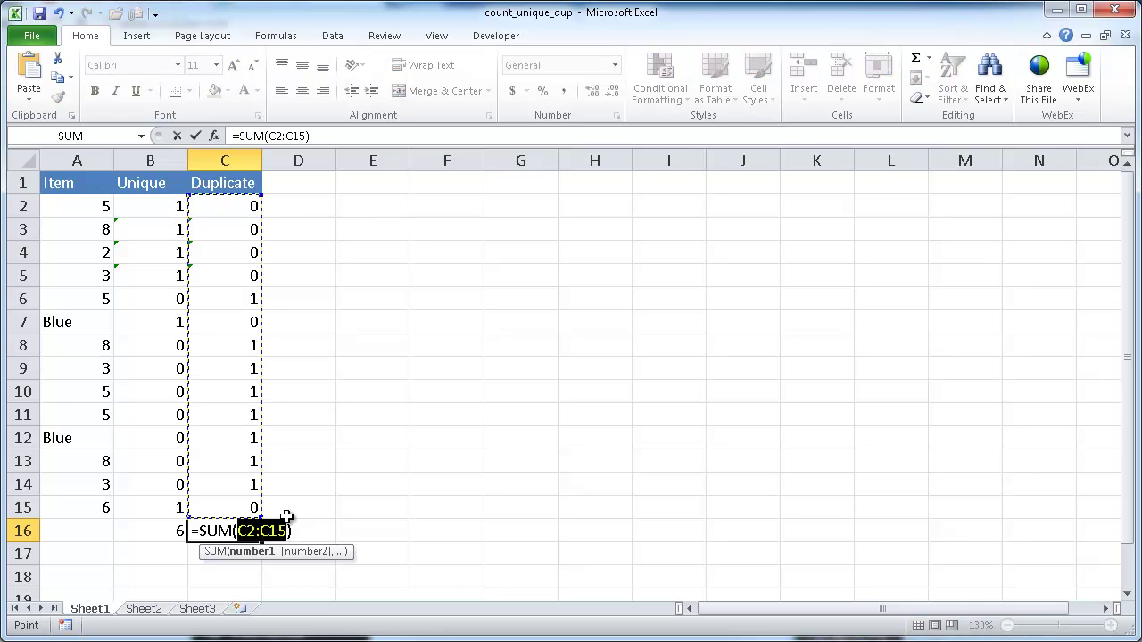
pyautogui.hotkey('ctrl', 'Return')
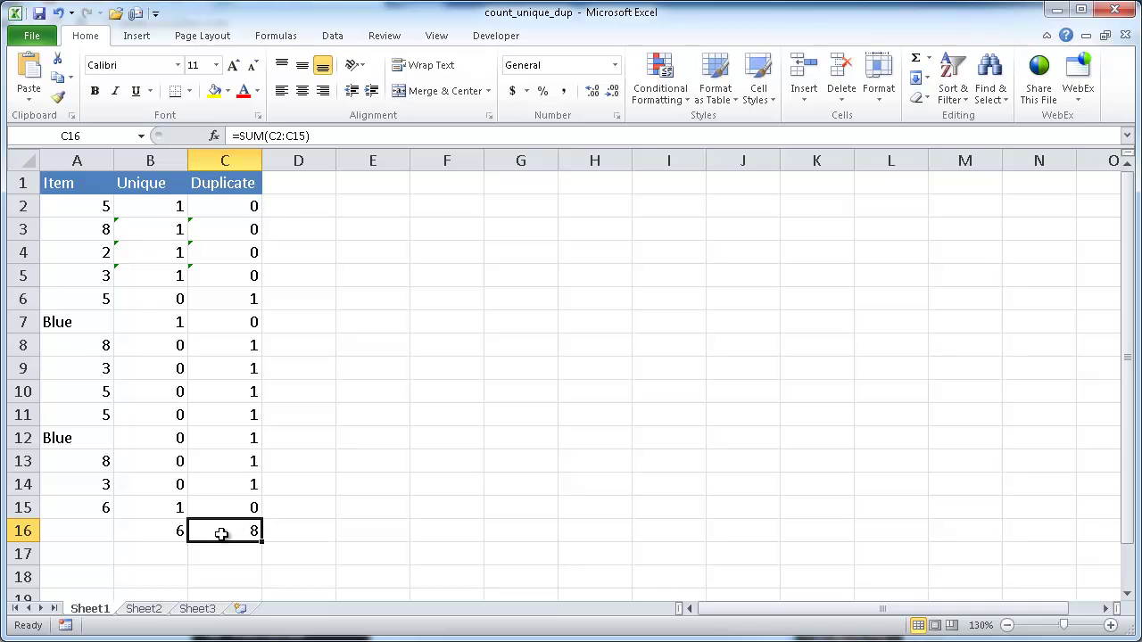